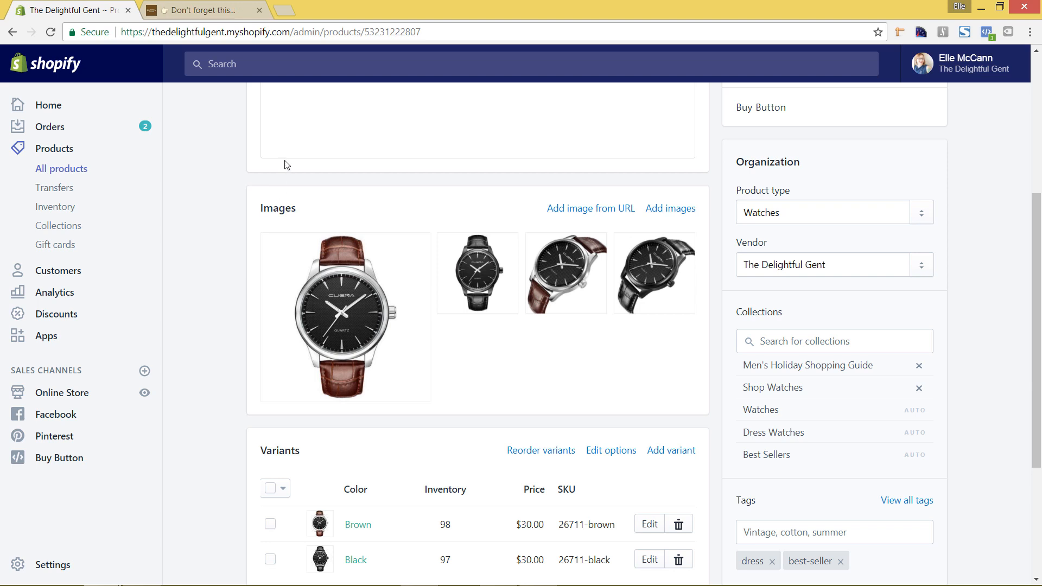
Check the Dress Watches storefront, then open the brown-strap watch's main image in the Photo Editor
{"action": "left_click", "coordinate": [223, 12]}
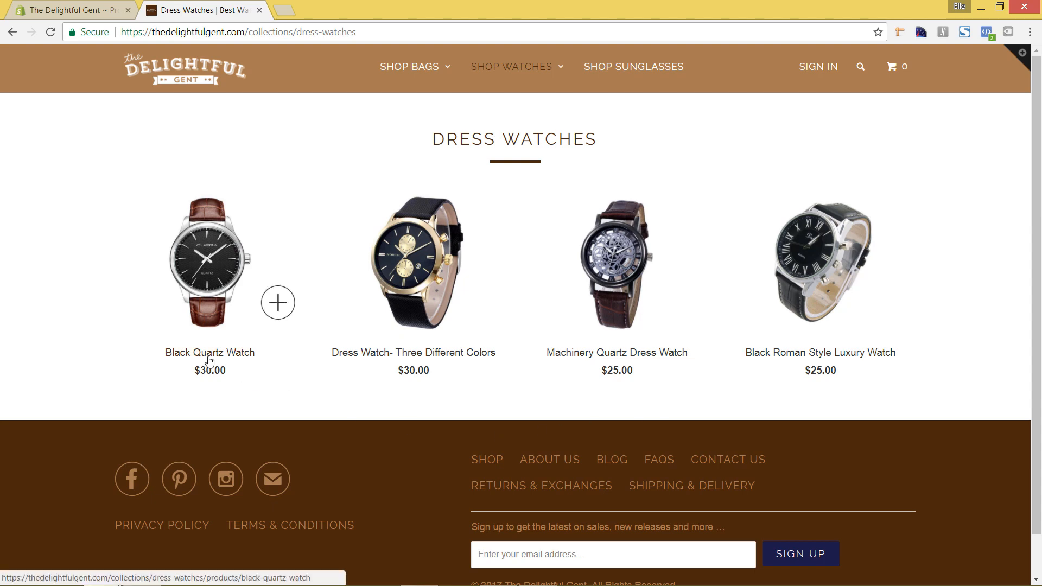
{"action": "left_click", "coordinate": [89, 8]}
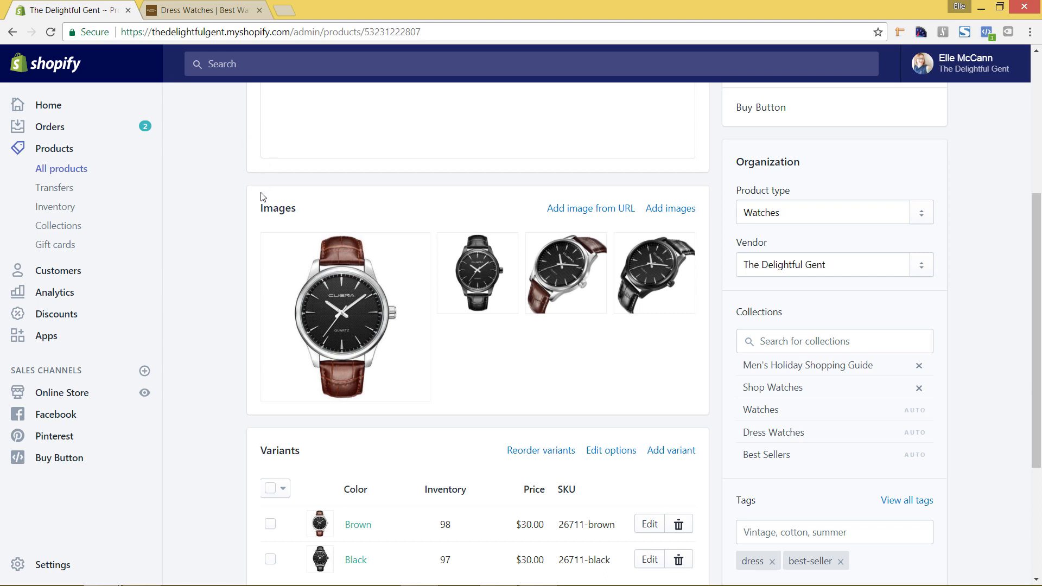
{"action": "mouse_move", "coordinate": [321, 239]}
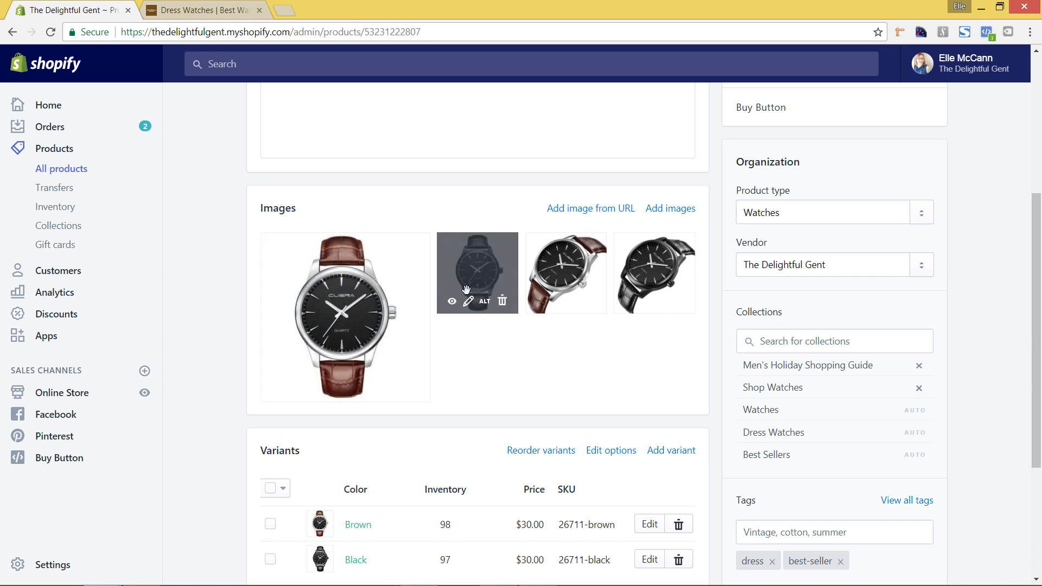
{"action": "mouse_move", "coordinate": [352, 264]}
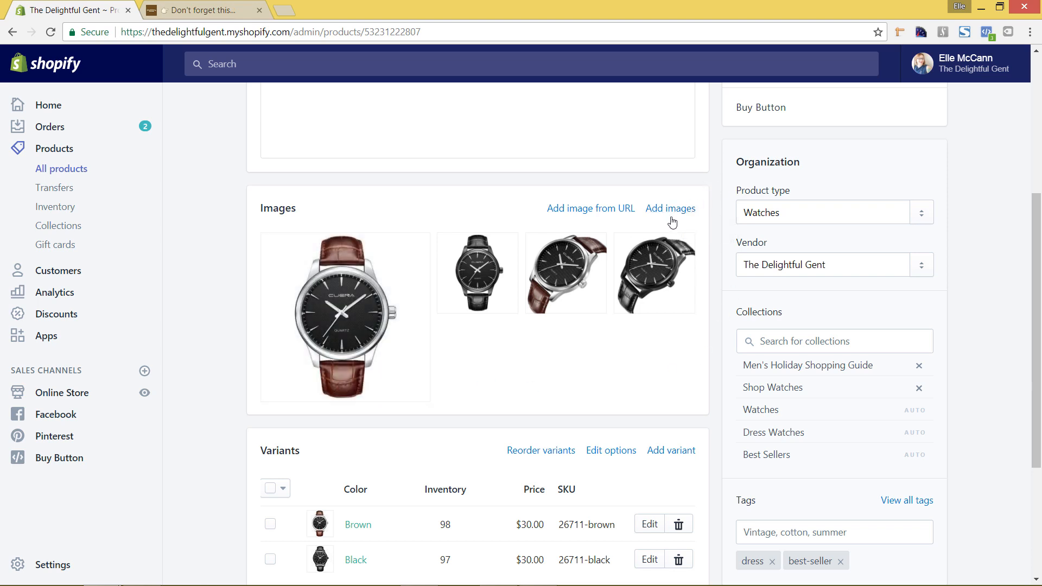
{"action": "mouse_move", "coordinate": [377, 359]}
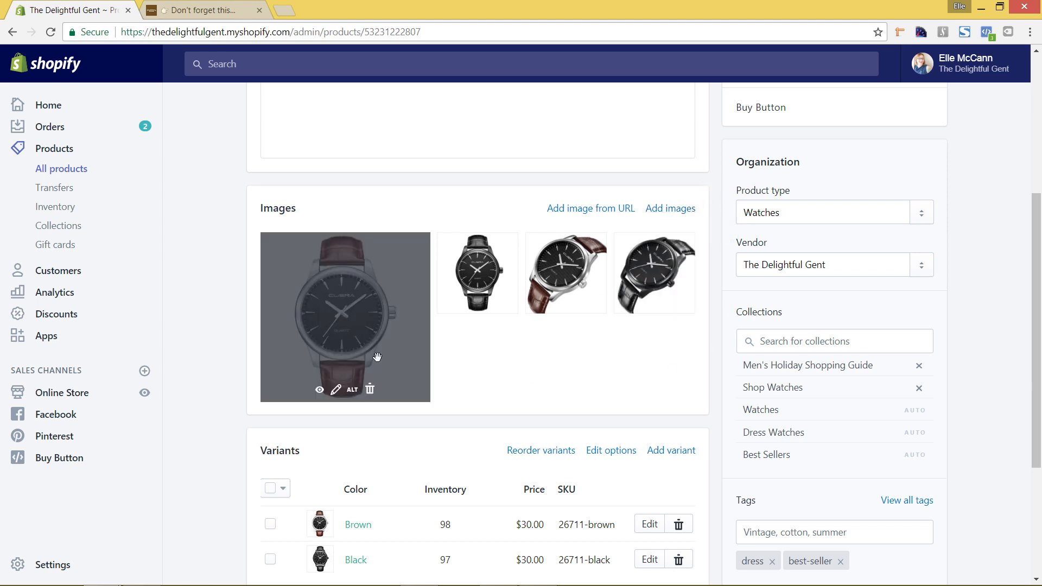
{"action": "left_click", "coordinate": [335, 392]}
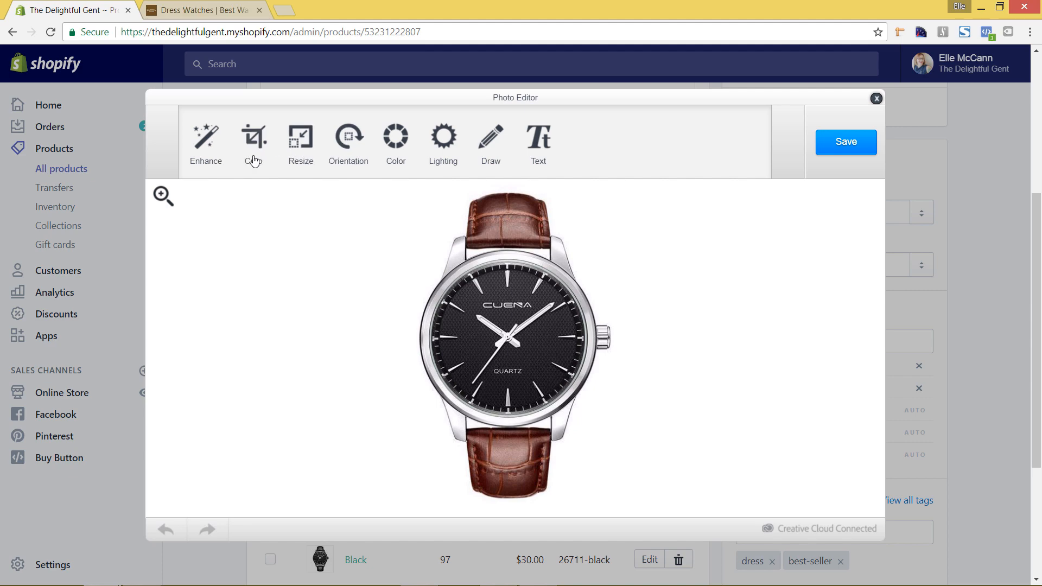
Try the Original and 600x600 crop presets, then frame the watch with a 480x480 square crop
{"action": "left_click", "coordinate": [258, 150]}
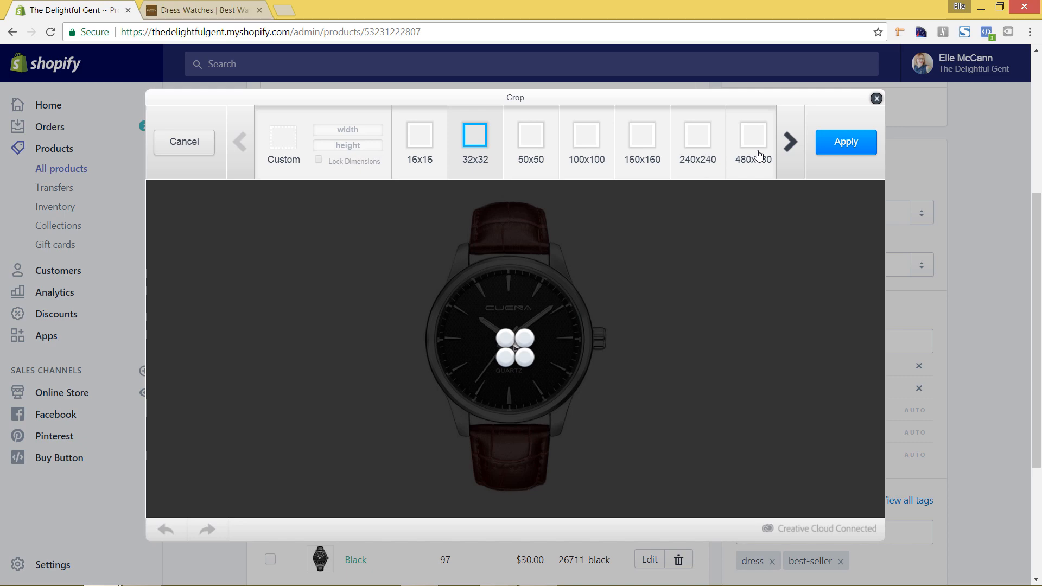
{"action": "left_click", "coordinate": [789, 150]}
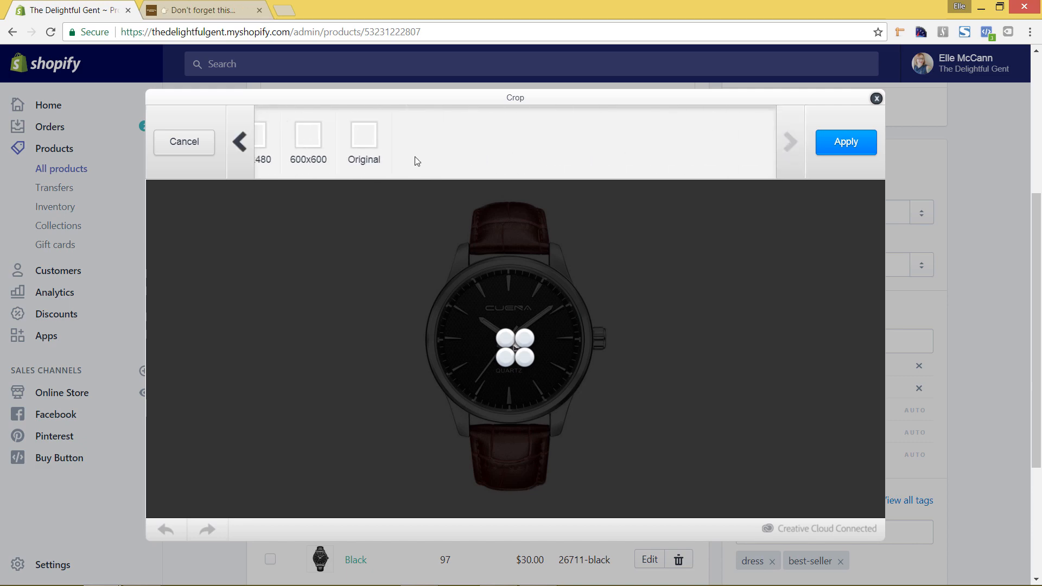
{"action": "left_click", "coordinate": [376, 150]}
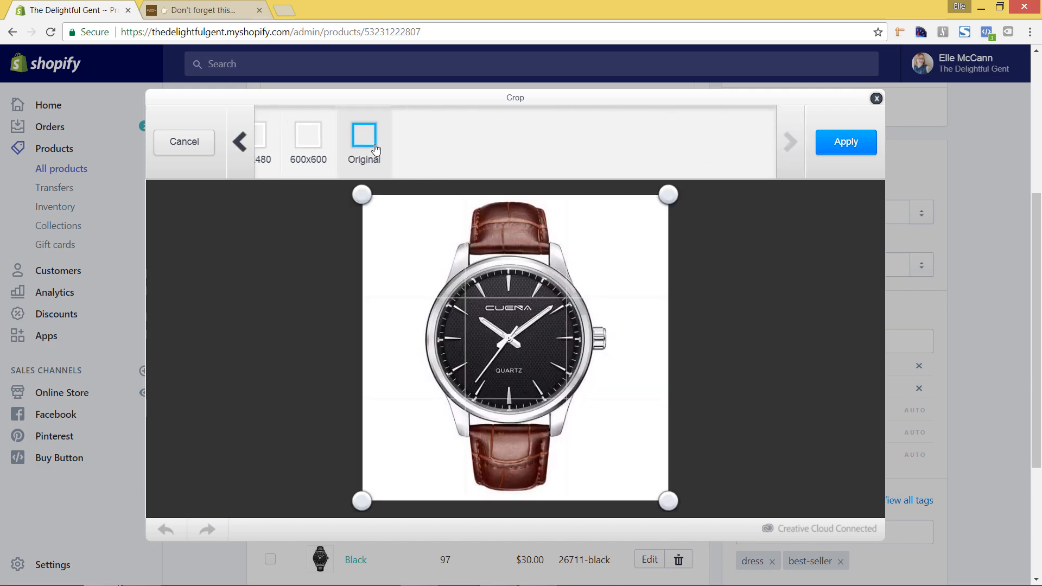
{"action": "left_click", "coordinate": [309, 160]}
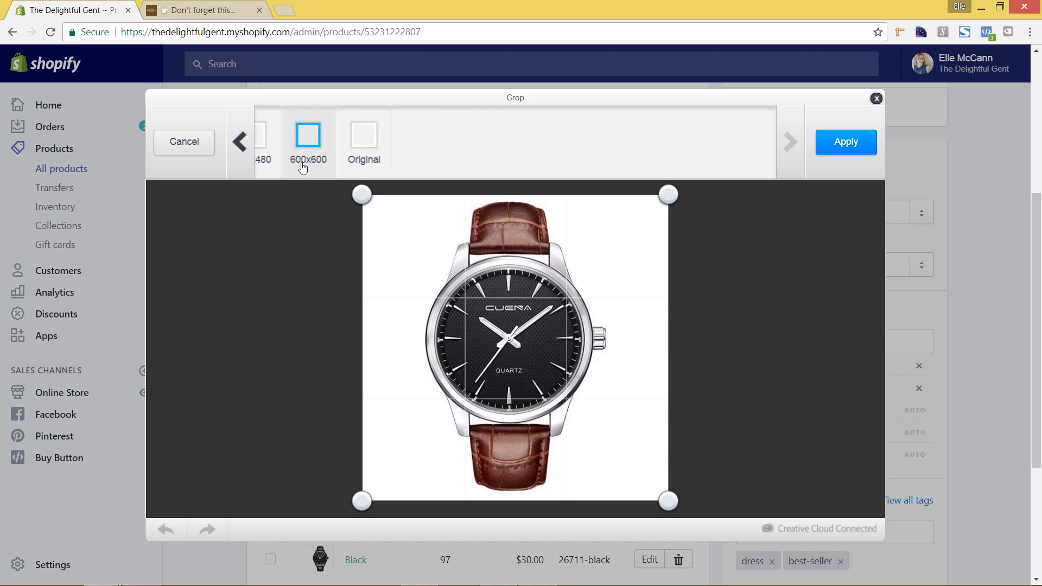
{"action": "left_click", "coordinate": [270, 157]}
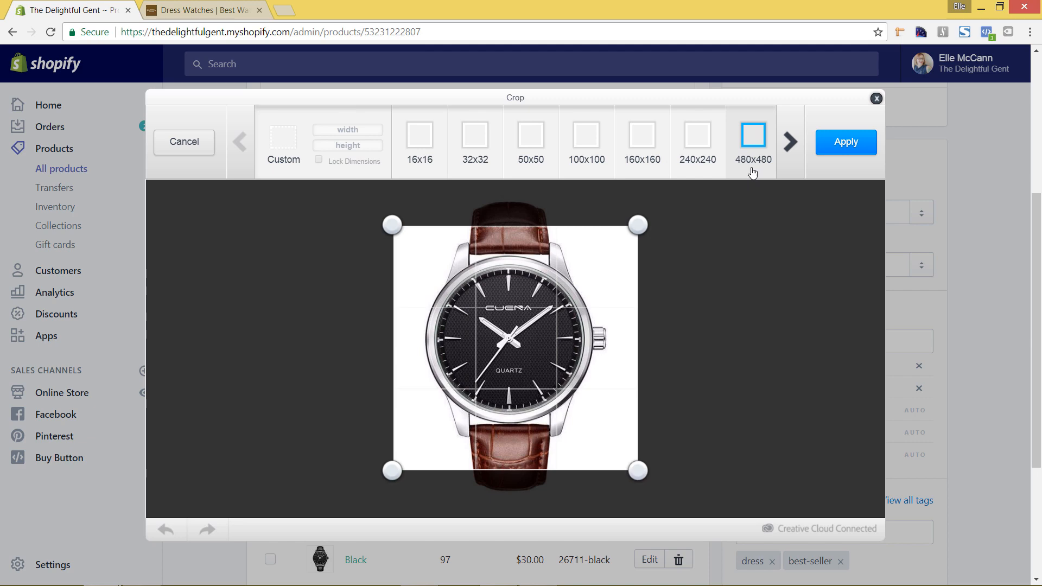
{"action": "left_click_drag", "start_coordinate": [393, 223], "coordinate": [422, 270]}
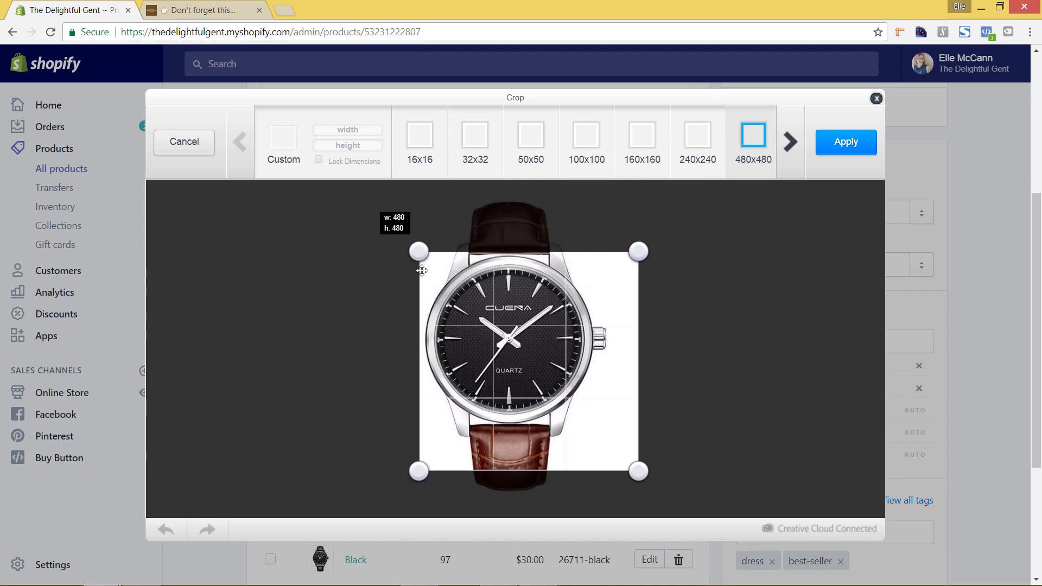
Set a custom 400 by 300 crop size with Lock Dimensions ticked
{"action": "left_click", "coordinate": [286, 160]}
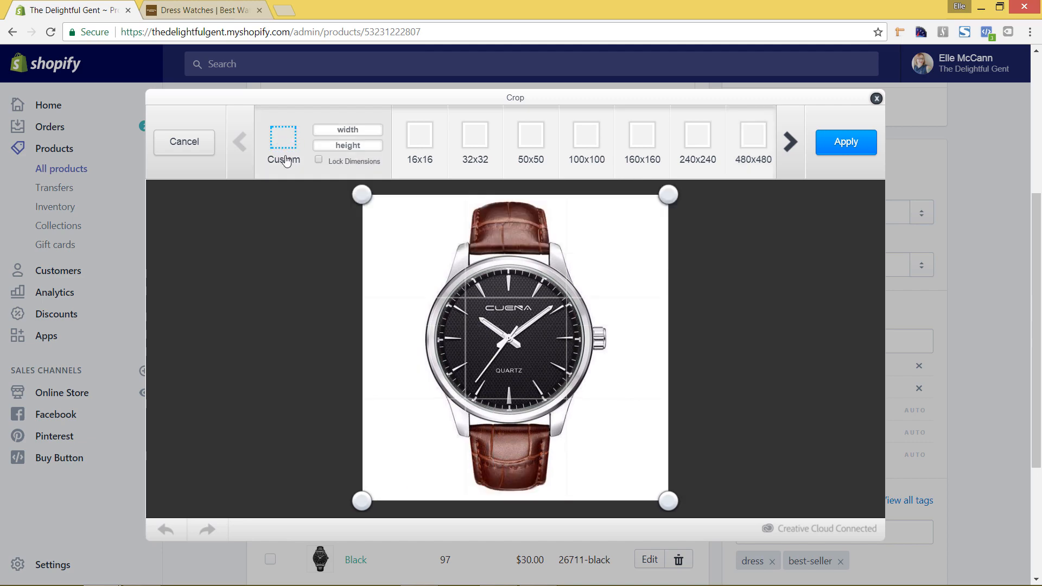
{"action": "left_click", "coordinate": [364, 130]}
{"action": "type", "text": "400"}
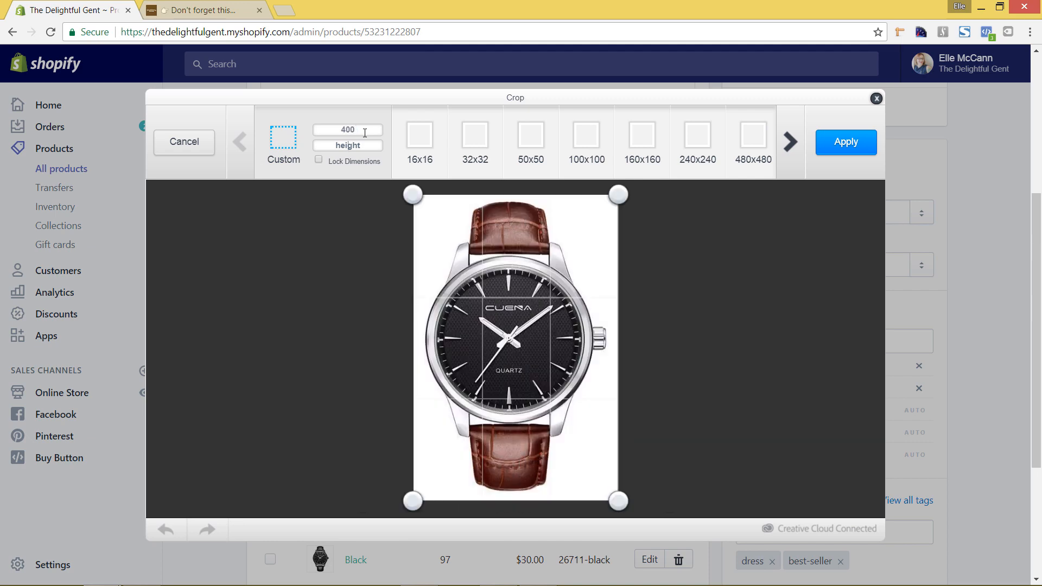
{"action": "key", "text": "Tab"}
{"action": "type", "text": "300"}
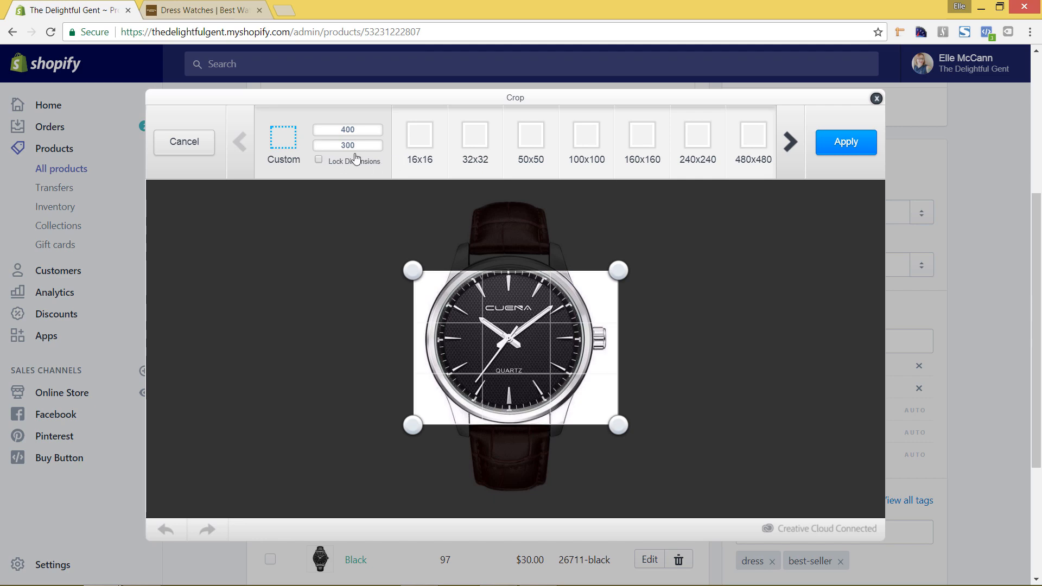
{"action": "left_click", "coordinate": [319, 161]}
Reposition the crop frame around the dial, then cancel so the image stays uncropped
{"action": "mouse_move", "coordinate": [406, 264]}
{"action": "left_mouse_down"}
{"action": "mouse_move", "coordinate": [394, 255]}
{"action": "mouse_move", "coordinate": [416, 272]}
{"action": "mouse_move", "coordinate": [402, 261]}
{"action": "left_mouse_up"}
{"action": "mouse_move", "coordinate": [464, 316]}
{"action": "left_mouse_down"}
{"action": "mouse_move", "coordinate": [451, 293]}
{"action": "mouse_move", "coordinate": [465, 307]}
{"action": "left_mouse_up"}
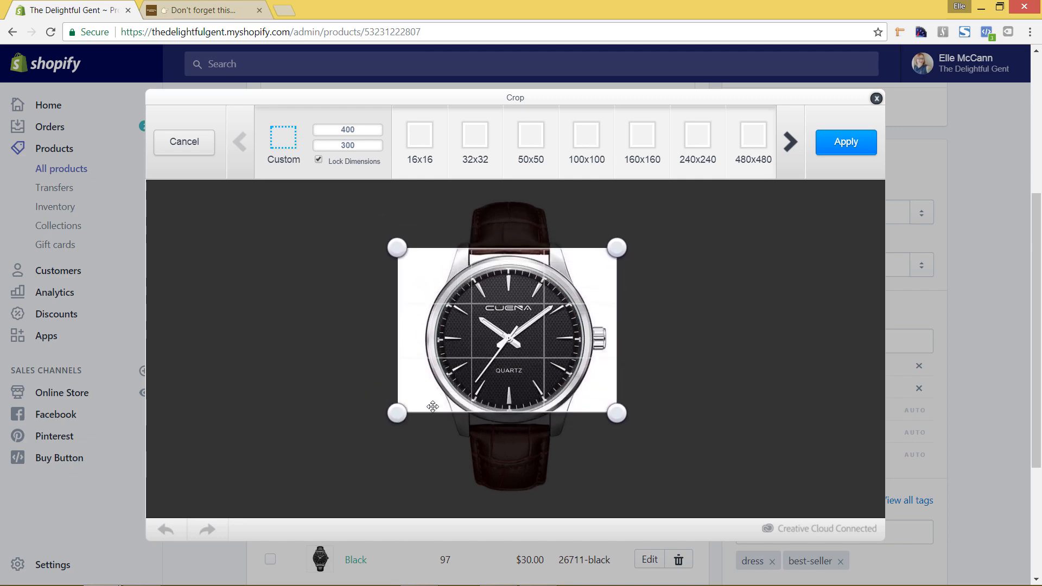
{"action": "left_click_drag", "start_coordinate": [498, 372], "coordinate": [502, 378]}
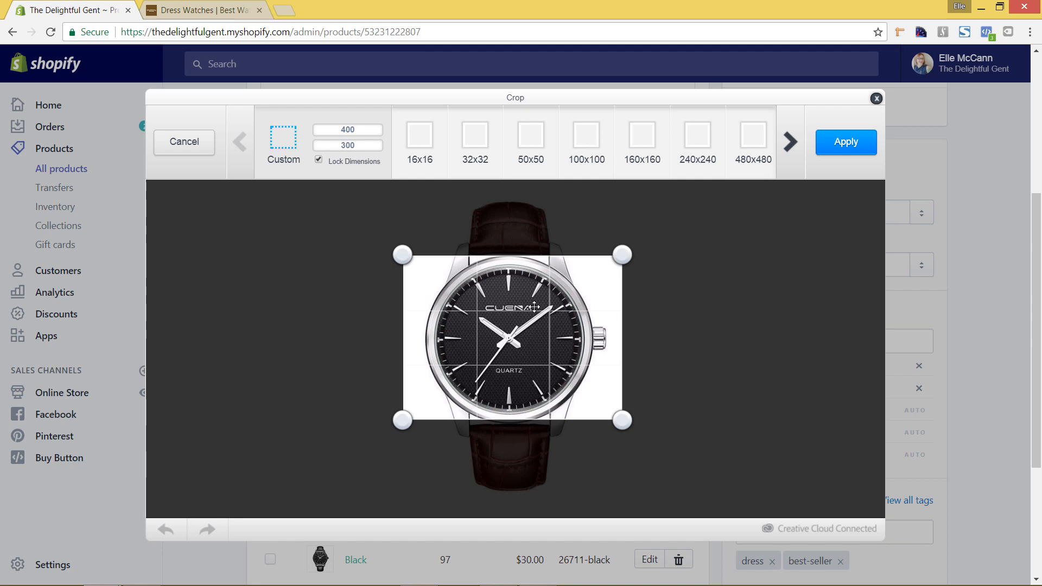
{"action": "left_click_drag", "start_coordinate": [540, 339], "coordinate": [535, 335]}
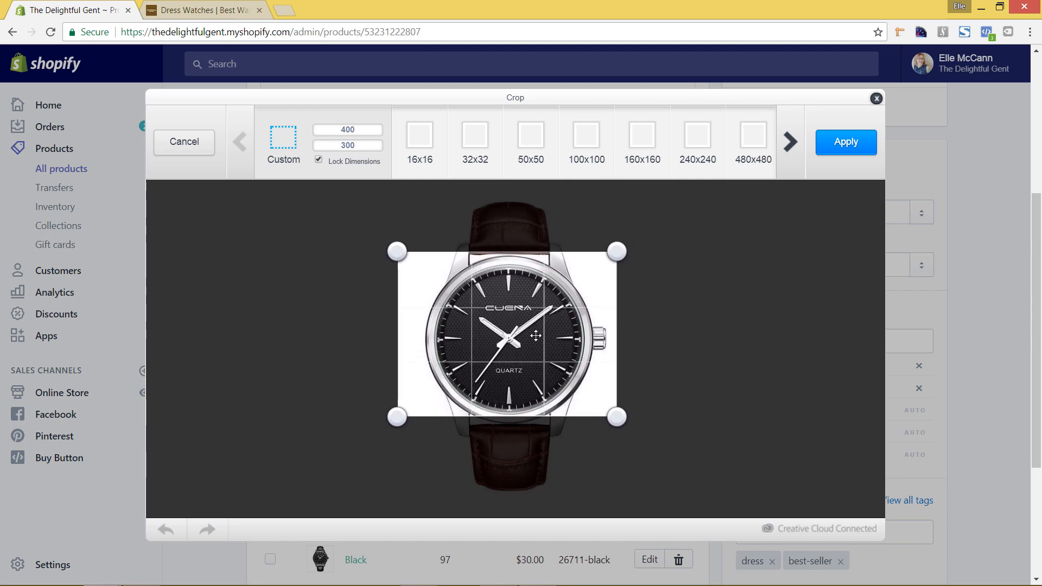
{"action": "left_click", "coordinate": [185, 151]}
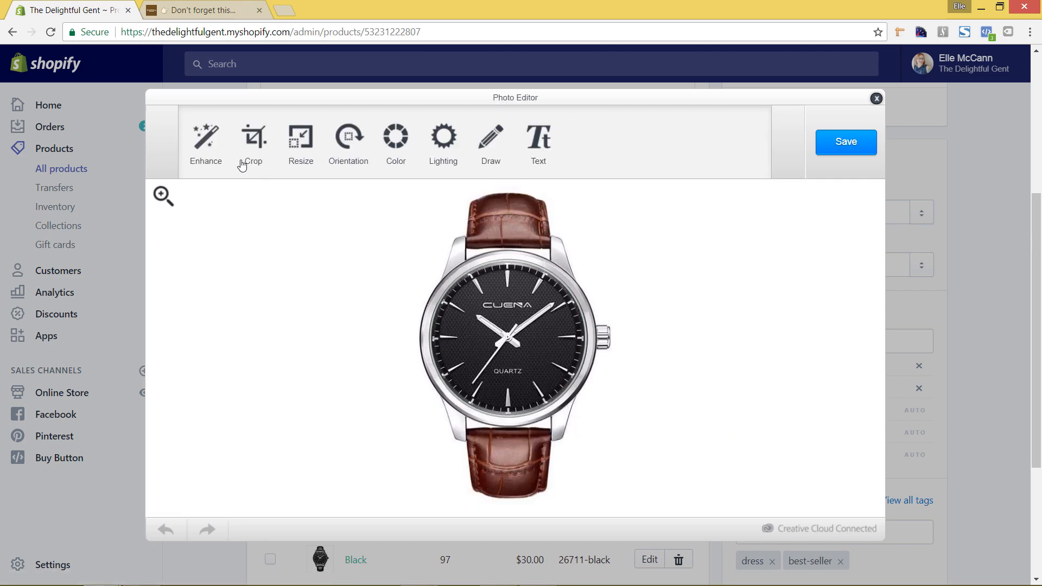
Change the resize width from 800 to 400 so the image becomes 400x400, and apply
{"action": "left_click", "coordinate": [301, 142]}
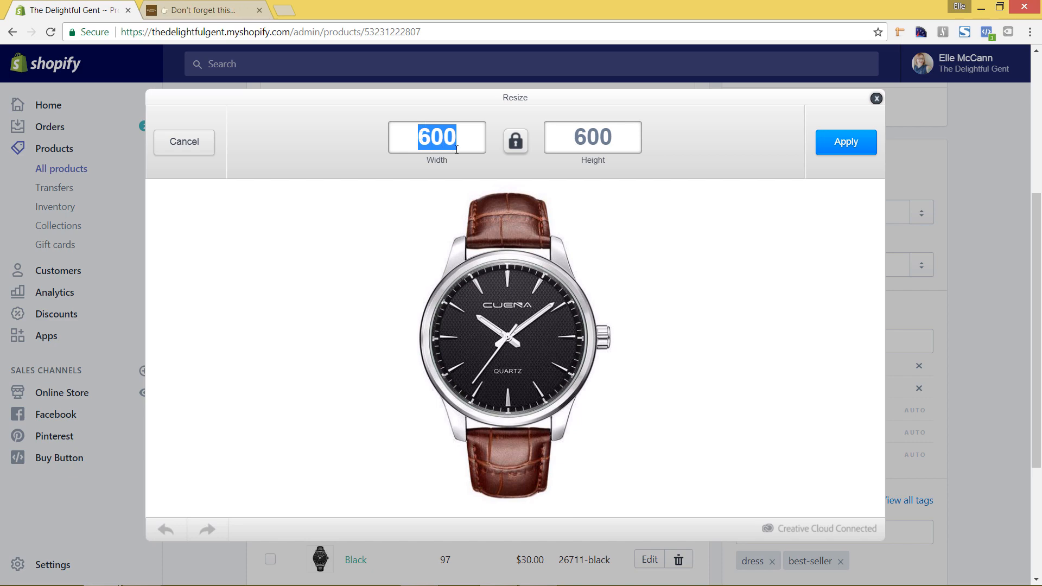
{"action": "left_click", "coordinate": [432, 140]}
{"action": "left_click_drag", "start_coordinate": [430, 139], "coordinate": [419, 136]}
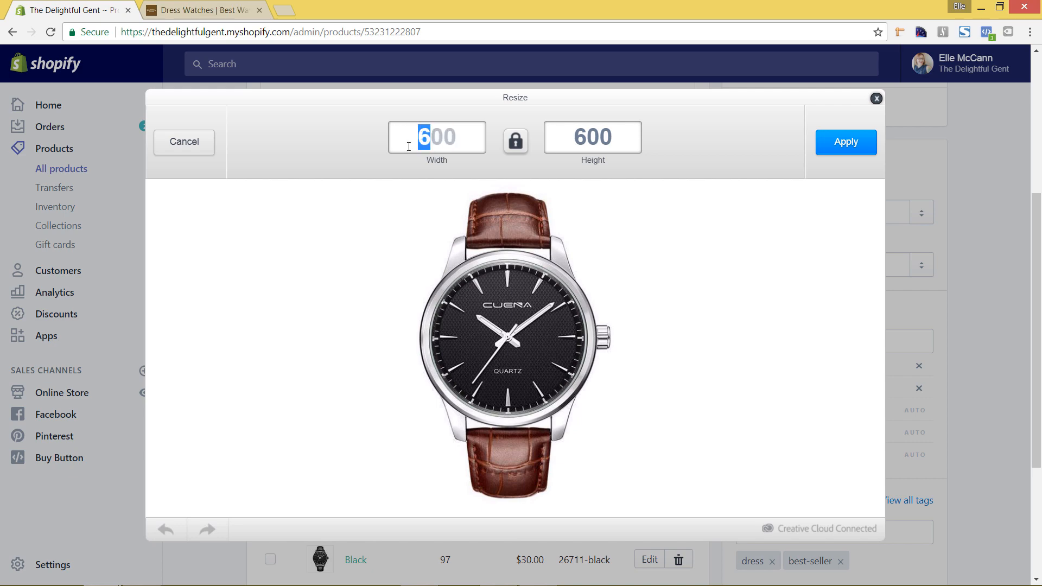
{"action": "type", "text": "800"}
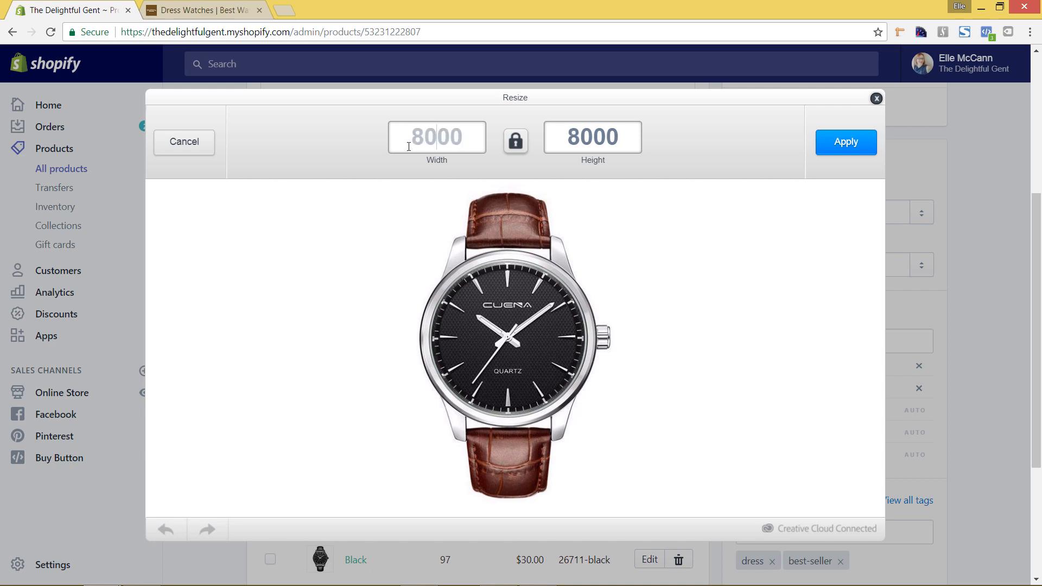
{"action": "key", "text": "BackSpace"}
{"action": "key", "text": "Delete"}
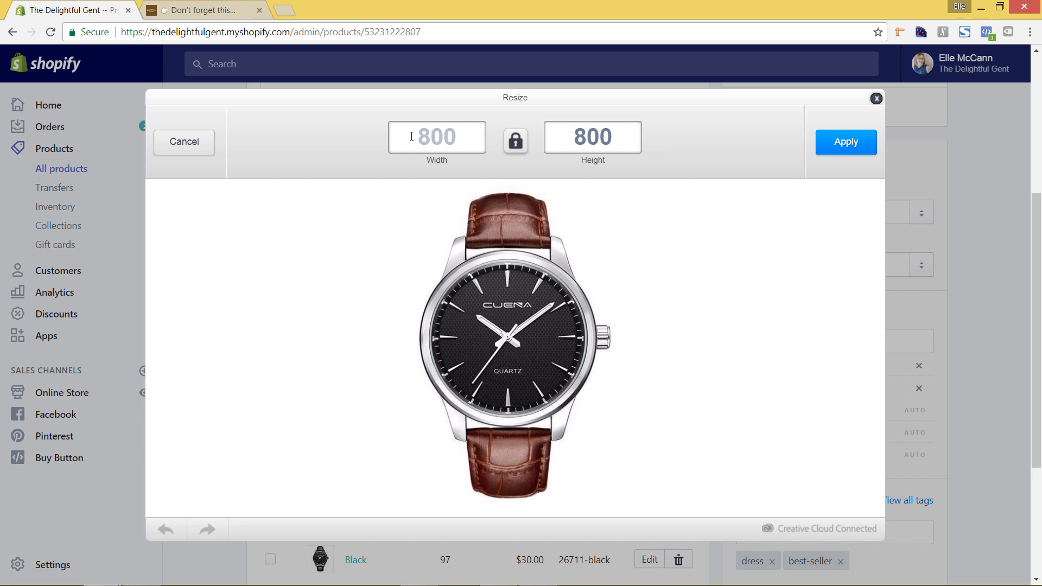
{"action": "left_click_drag", "start_coordinate": [428, 140], "coordinate": [417, 137]}
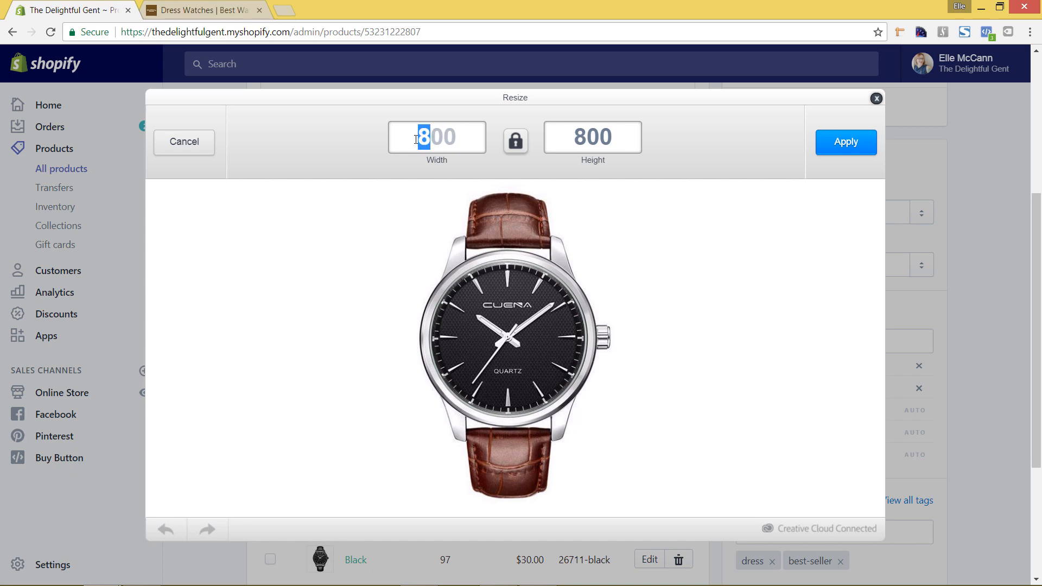
{"action": "type", "text": "4"}
{"action": "left_click", "coordinate": [832, 146]}
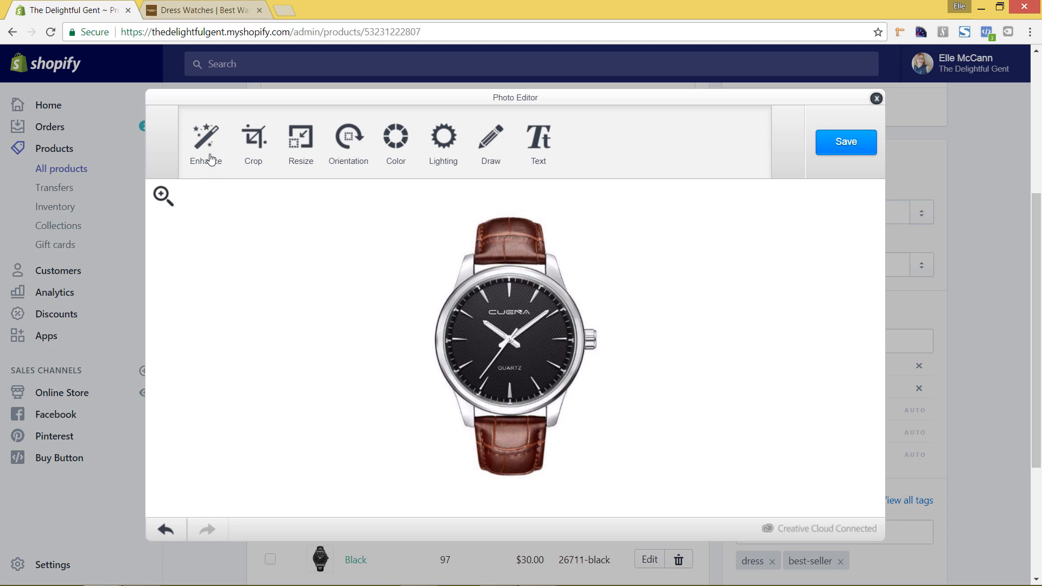
{"action": "left_click", "coordinate": [205, 172]}
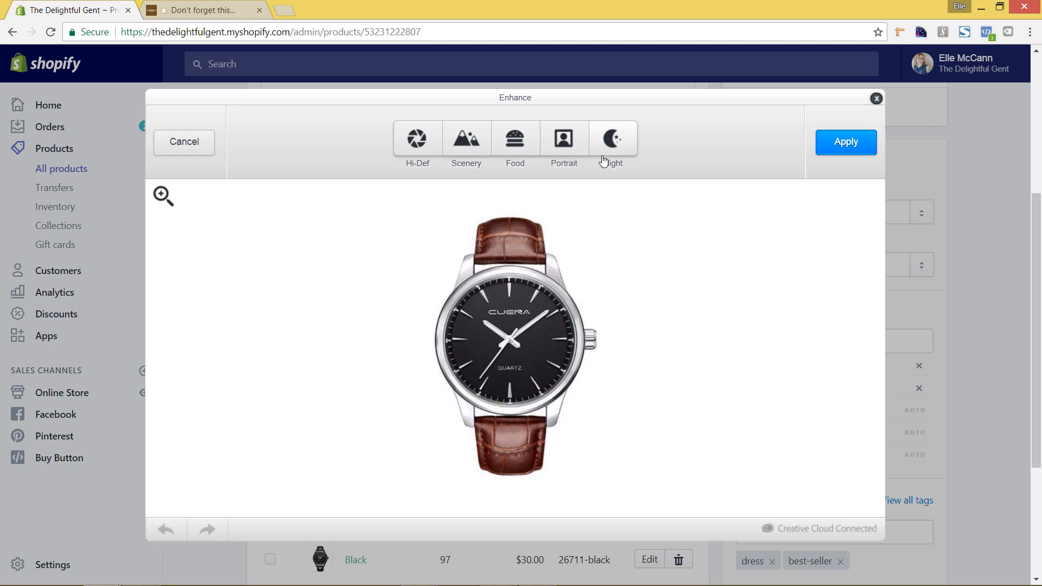
{"action": "left_click", "coordinate": [477, 145]}
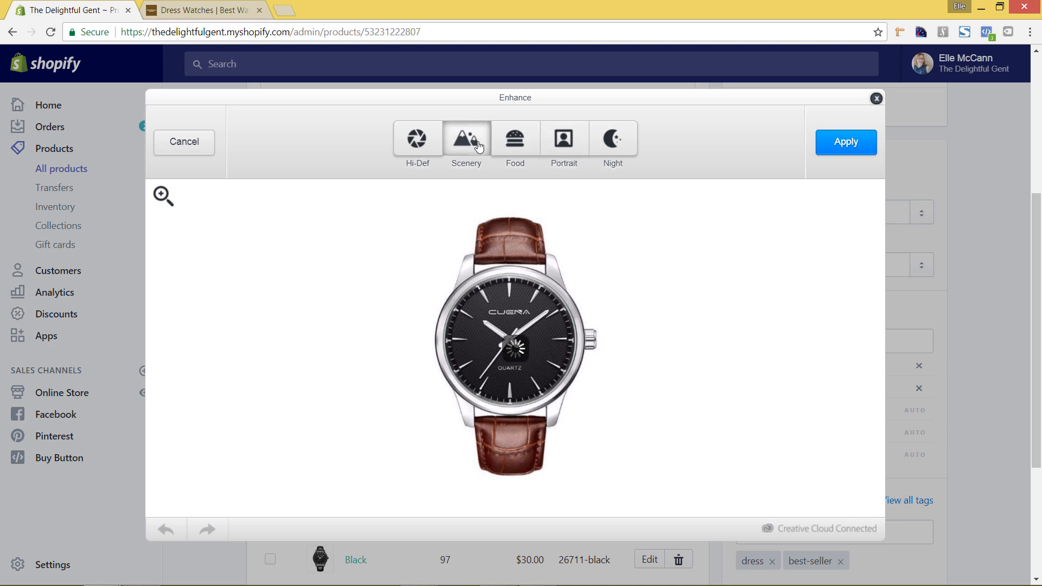
{"action": "left_click", "coordinate": [527, 152]}
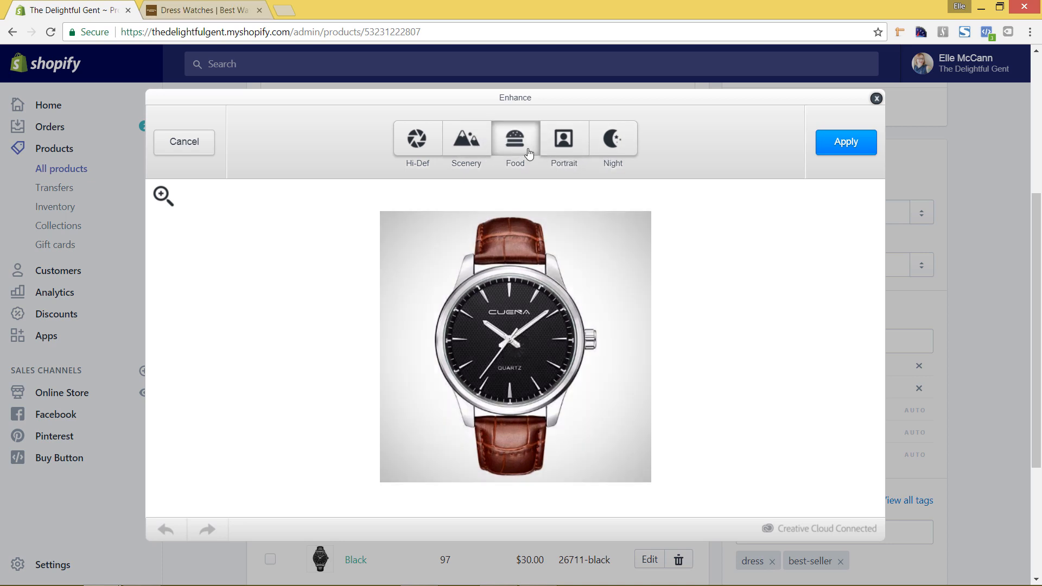
{"action": "left_click", "coordinate": [570, 153]}
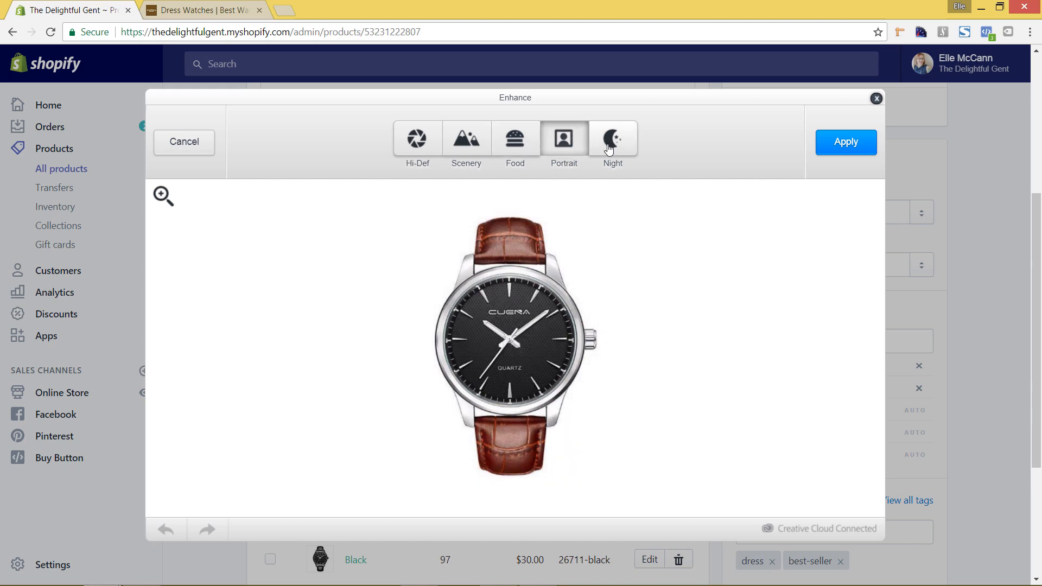
{"action": "left_click", "coordinate": [608, 149]}
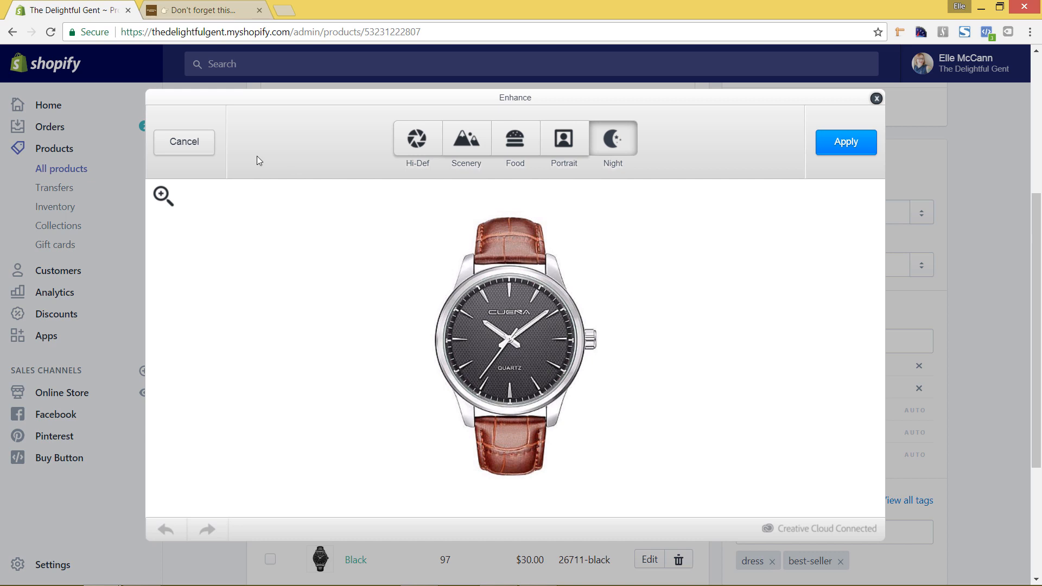
{"action": "left_click", "coordinate": [185, 153]}
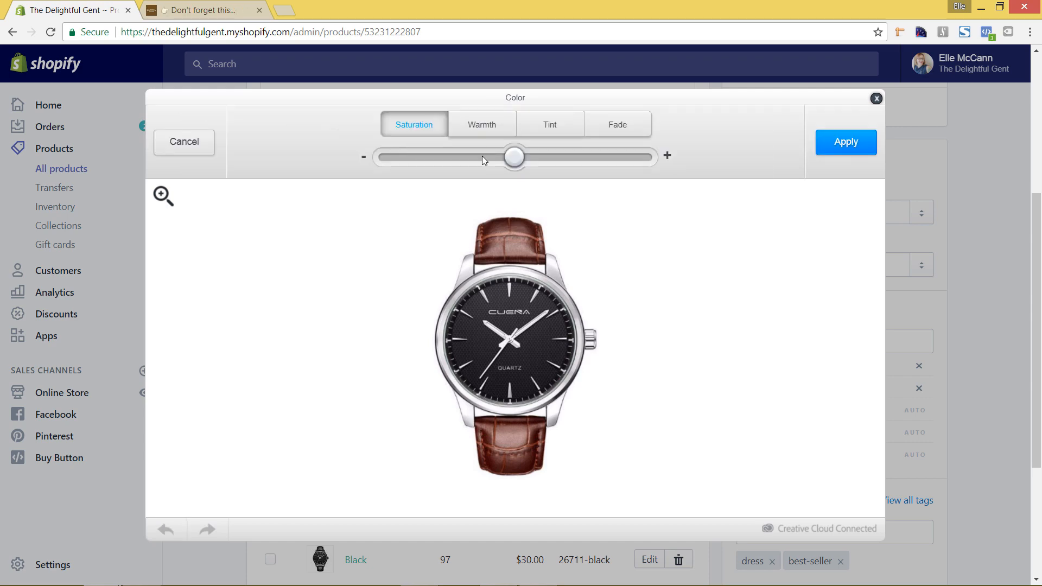
Try a warmer tint and a saturation adjustment on the watch, then cancel so the colours stay unchanged
{"action": "left_click", "coordinate": [474, 128]}
{"action": "left_click_drag", "start_coordinate": [514, 158], "coordinate": [490, 160]}
{"action": "left_click", "coordinate": [420, 132]}
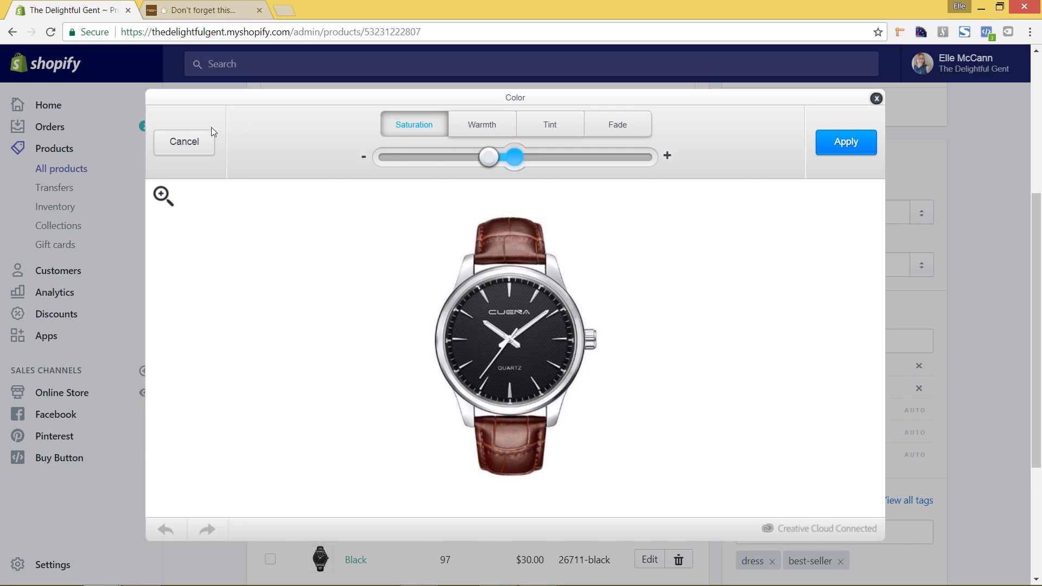
{"action": "left_click", "coordinate": [196, 144]}
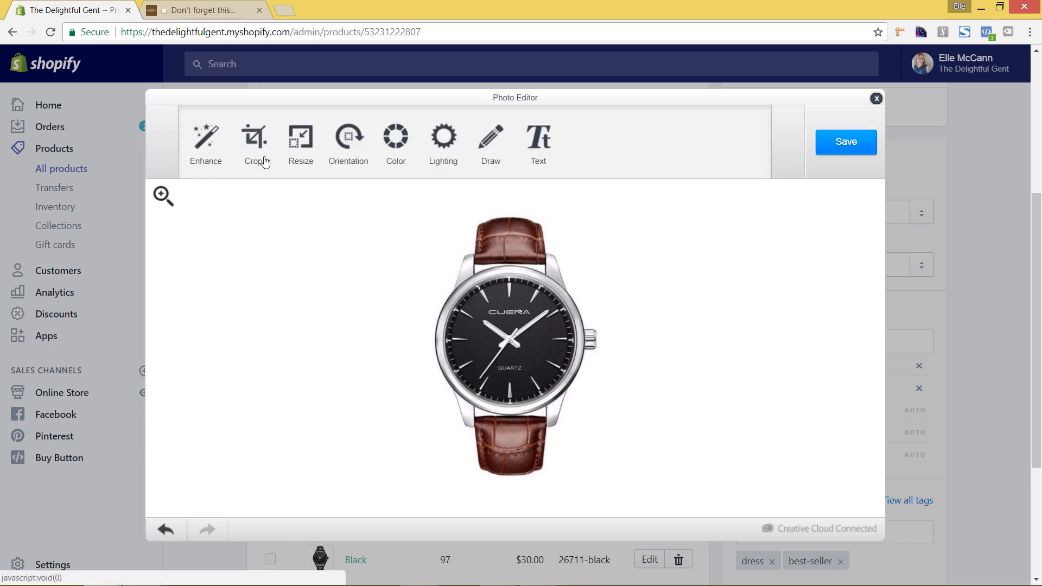
{"action": "left_click", "coordinate": [453, 146]}
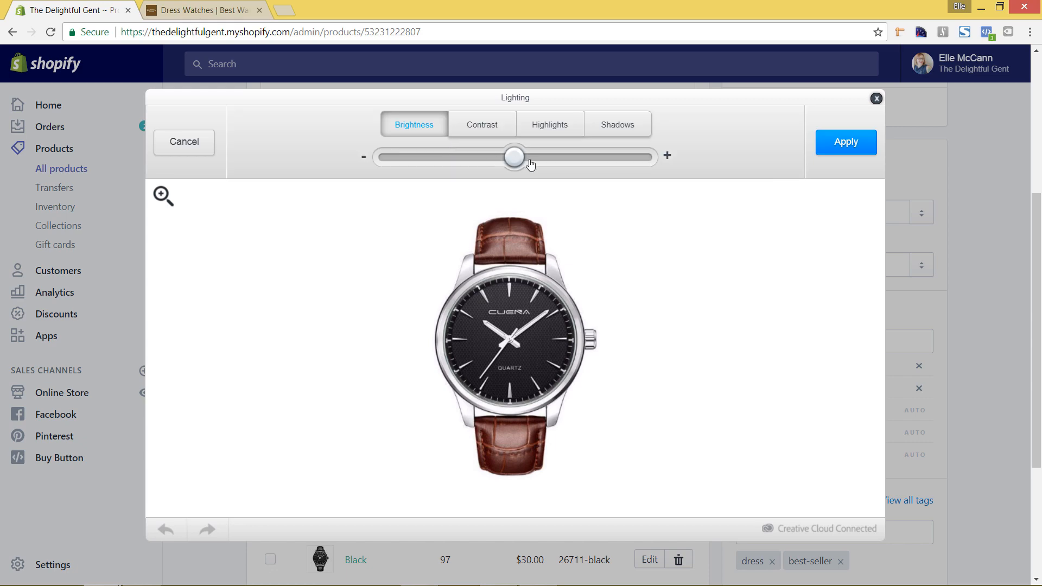
{"action": "left_click", "coordinate": [481, 126]}
{"action": "left_click_drag", "start_coordinate": [513, 156], "coordinate": [372, 156]}
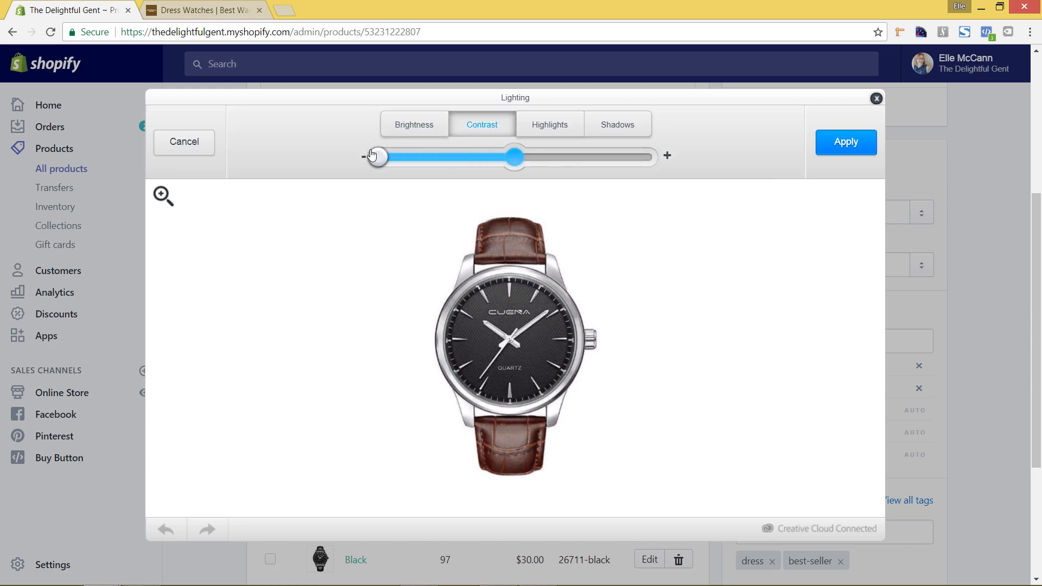
{"action": "left_click", "coordinate": [183, 143]}
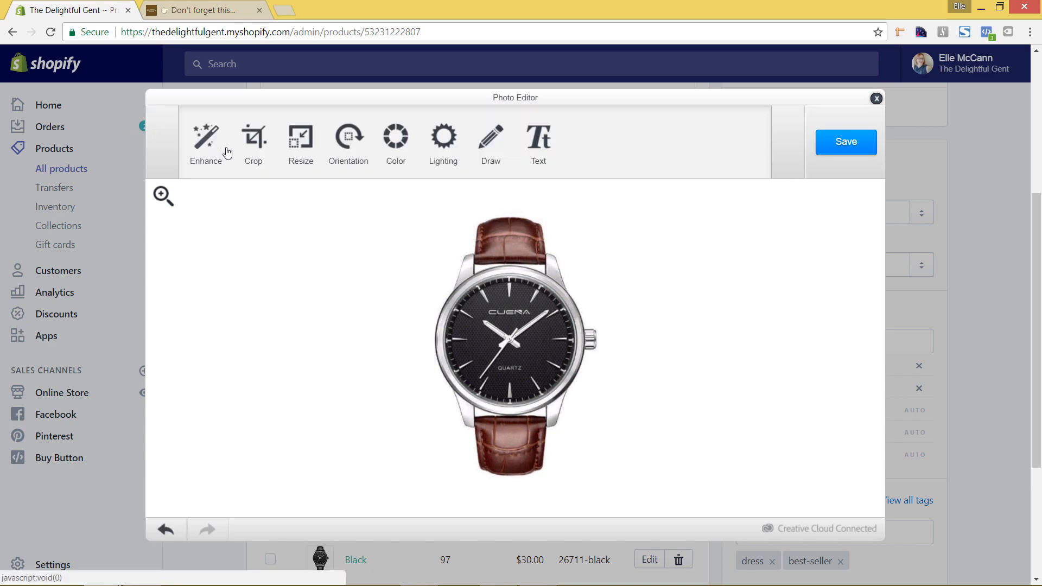
{"action": "left_click", "coordinate": [348, 146]}
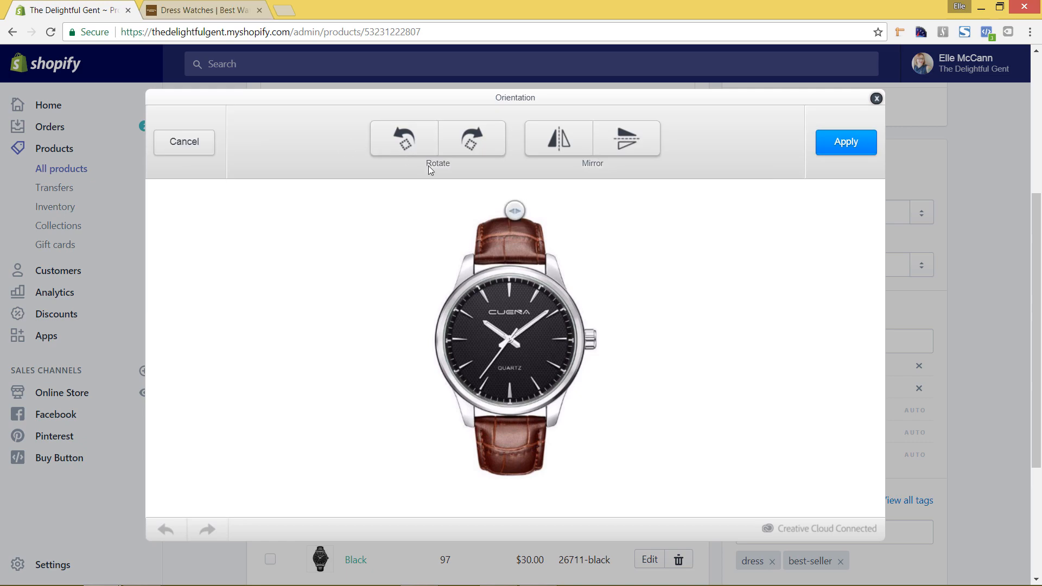
{"action": "left_click", "coordinate": [477, 142]}
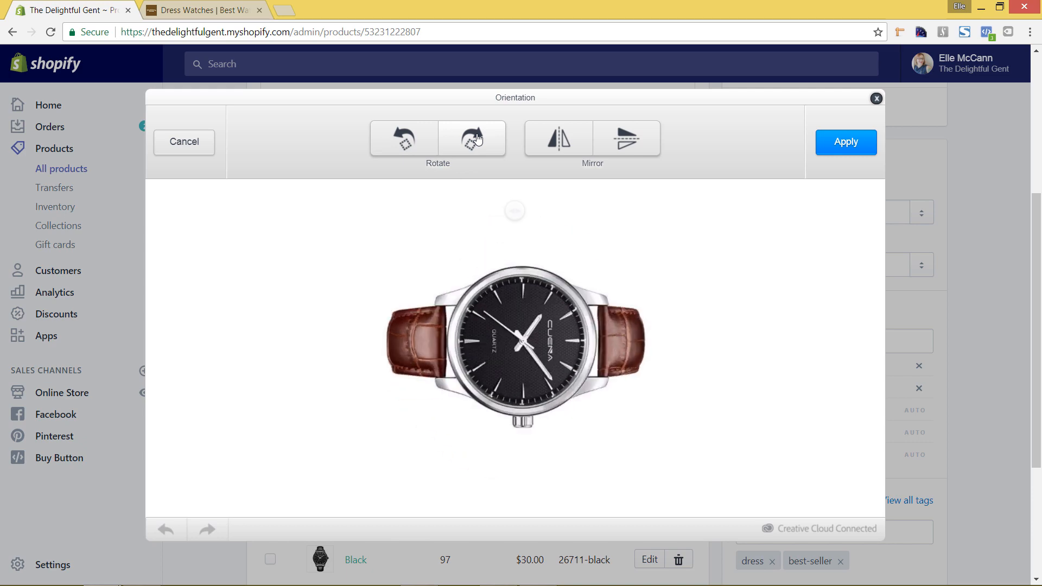
{"action": "left_click", "coordinate": [477, 142]}
{"action": "left_click", "coordinate": [477, 142]}
{"action": "left_click", "coordinate": [478, 142]}
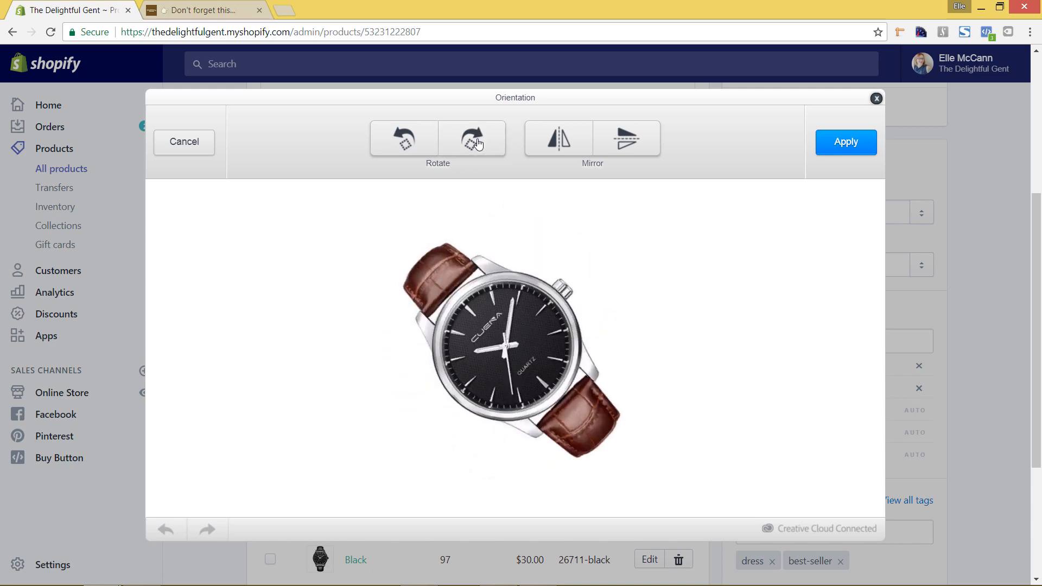
{"action": "left_click", "coordinate": [561, 142]}
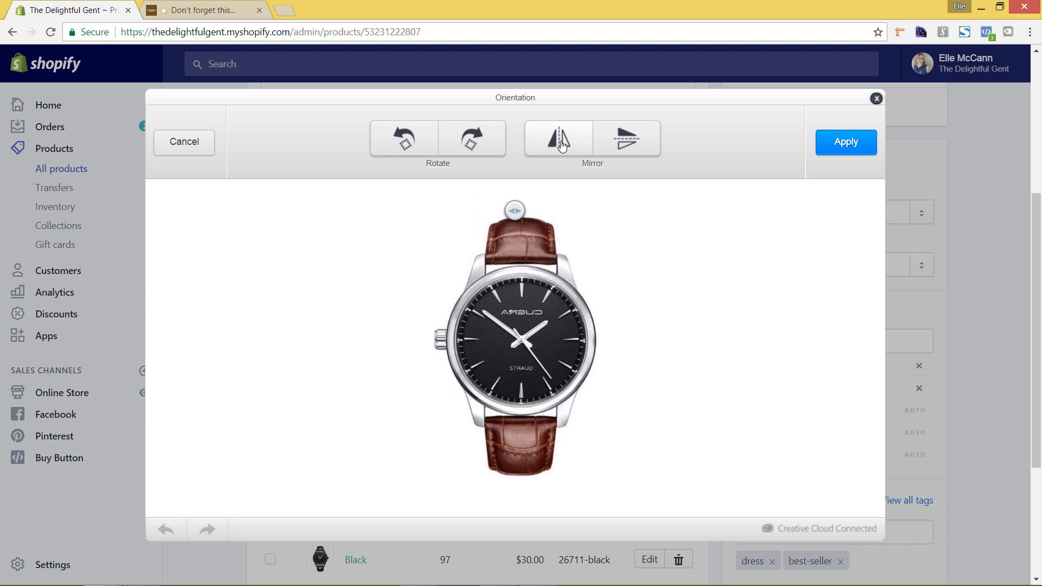
{"action": "left_click", "coordinate": [559, 142]}
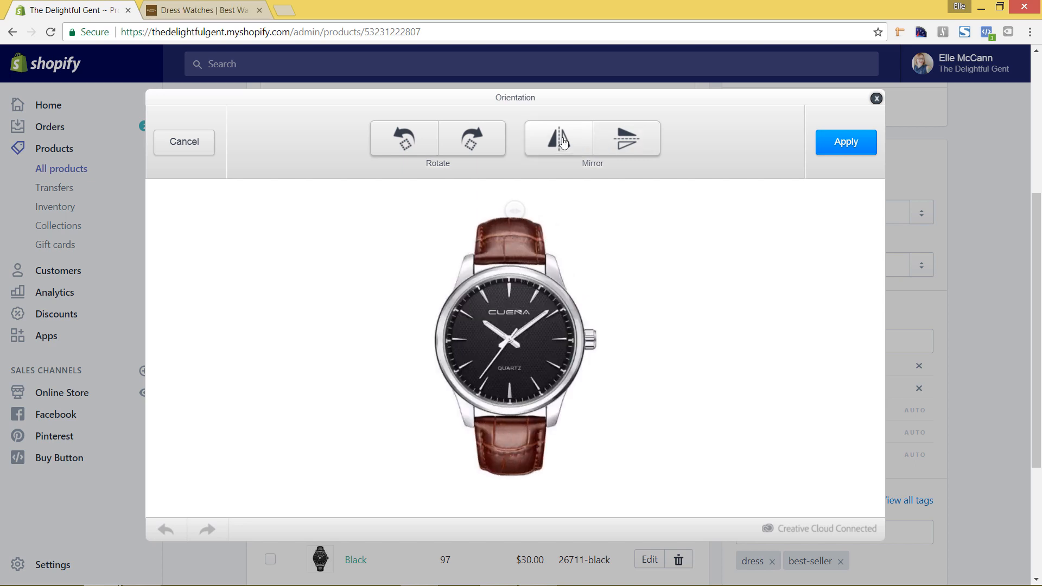
{"action": "left_click", "coordinate": [182, 144]}
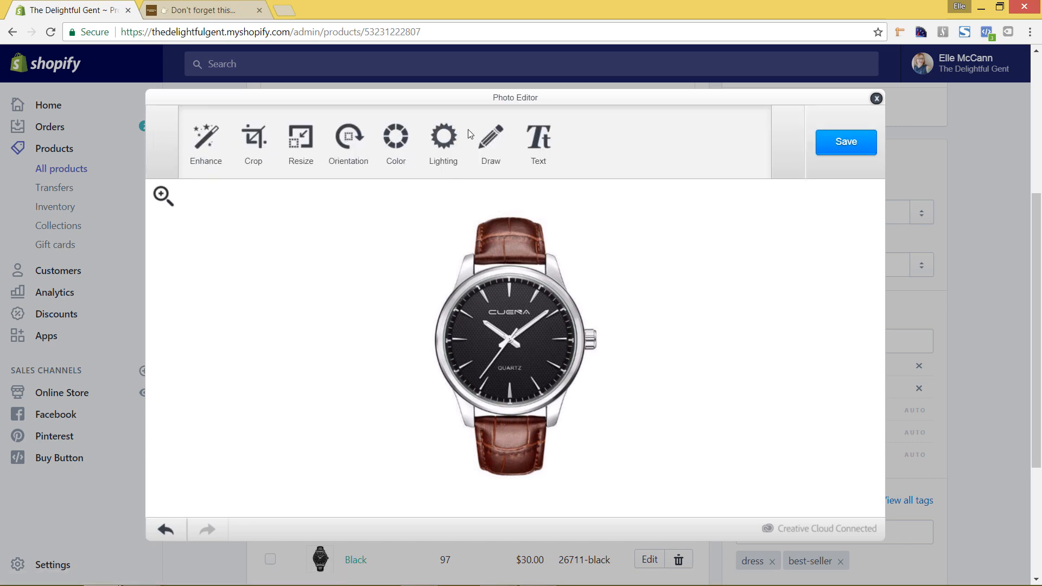
{"action": "left_click", "coordinate": [493, 142]}
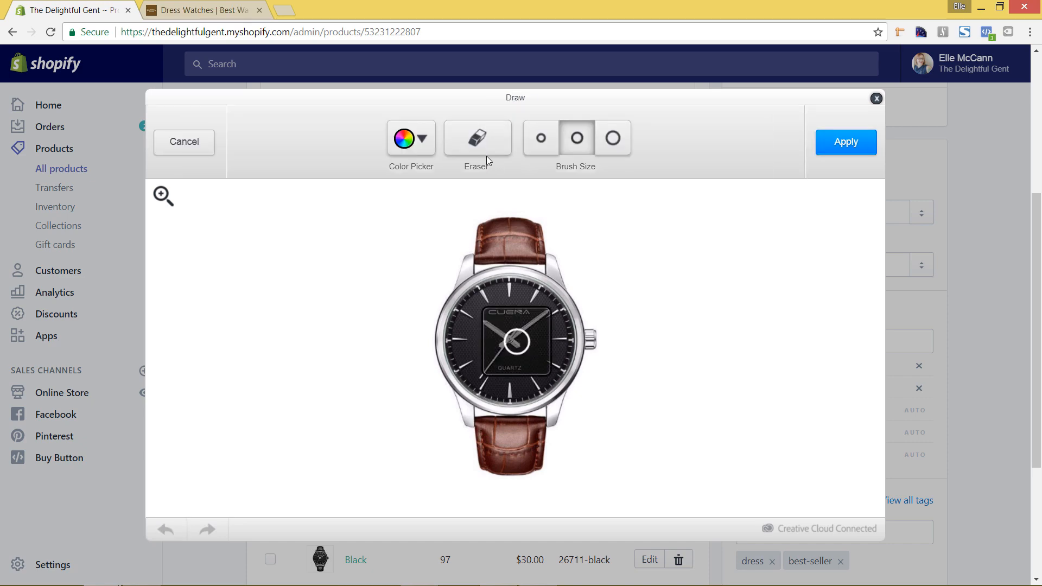
{"action": "left_click", "coordinate": [491, 146]}
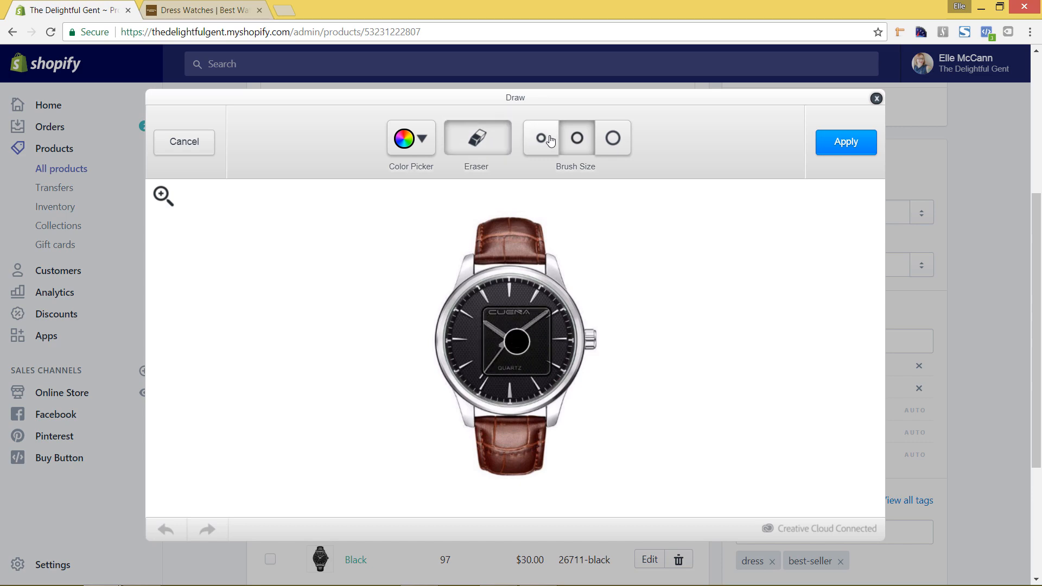
{"action": "left_click", "coordinate": [487, 139]}
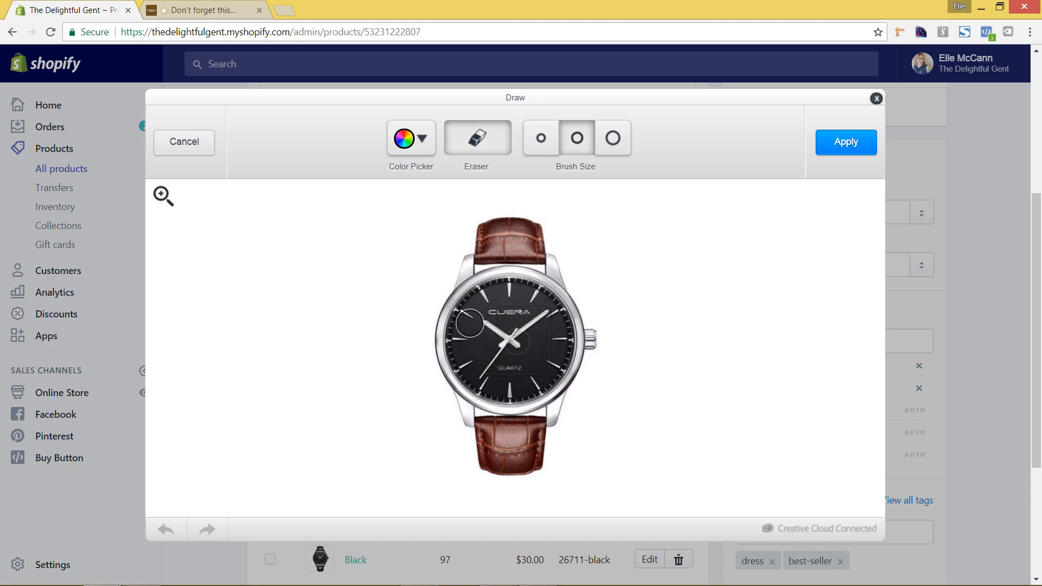
{"action": "left_click", "coordinate": [529, 142]}
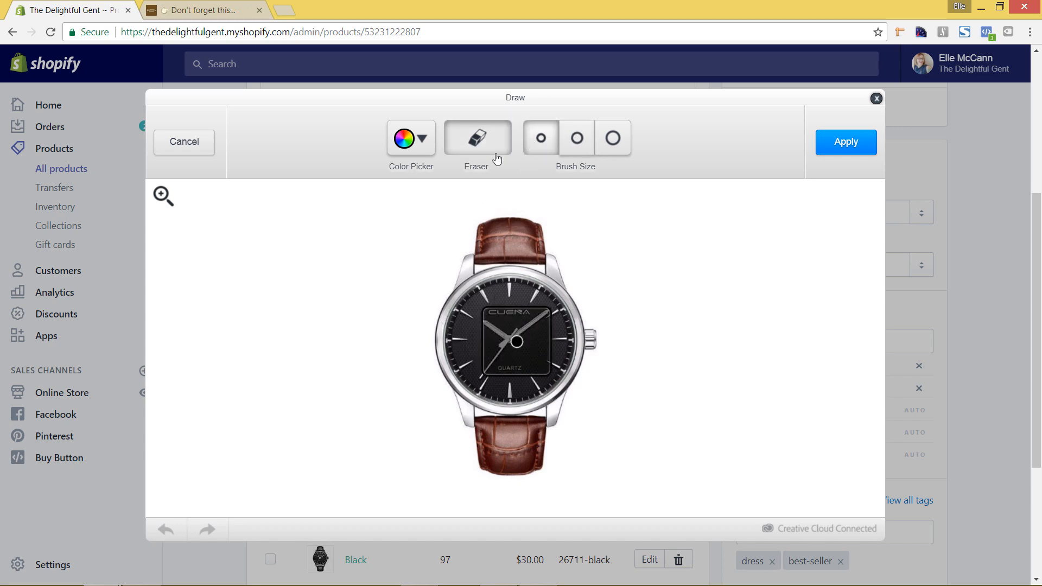
{"action": "left_click", "coordinate": [412, 139]}
{"action": "left_click", "coordinate": [403, 203]}
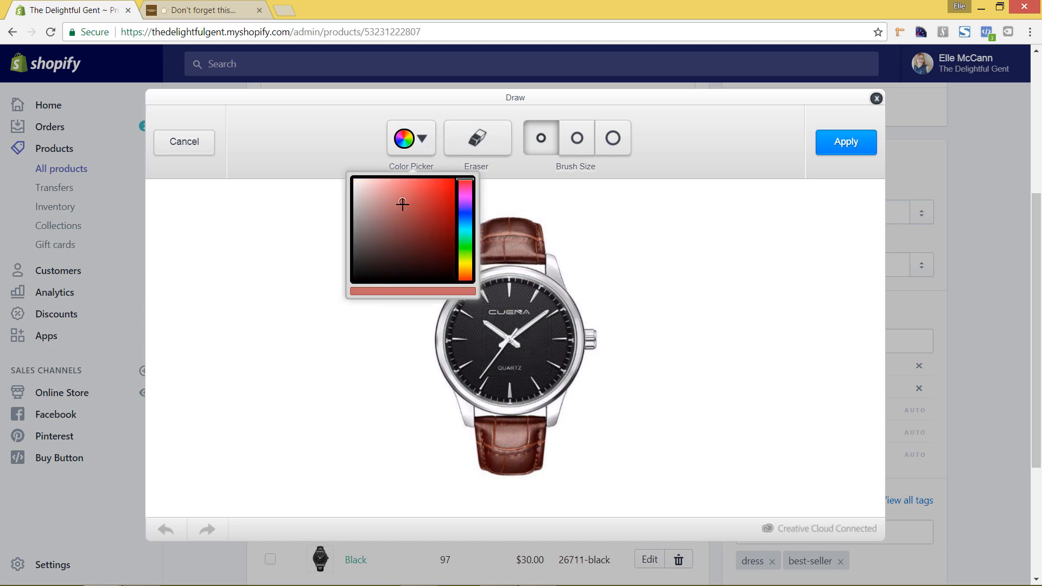
{"action": "left_click", "coordinate": [572, 236]}
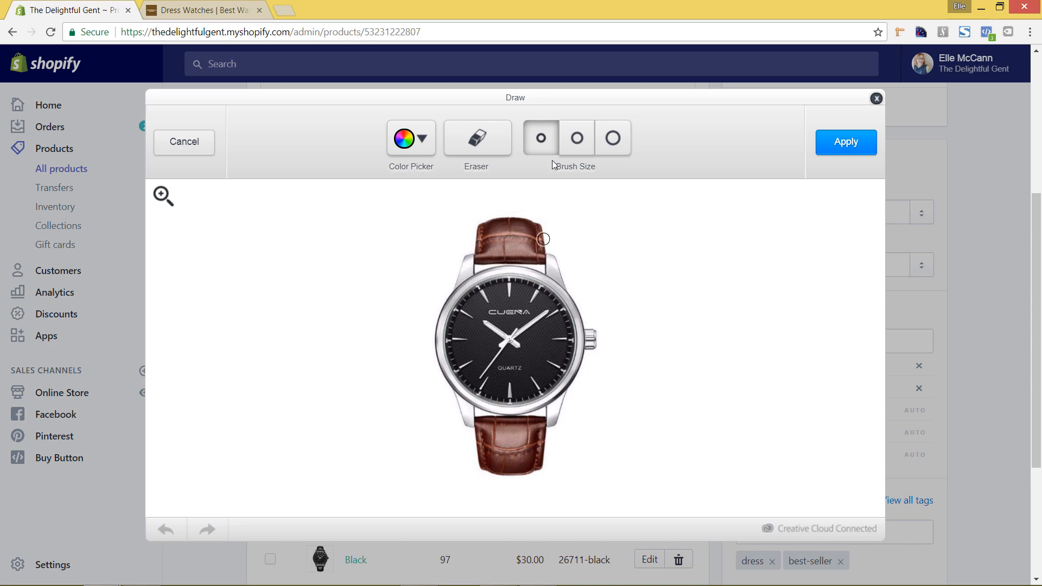
{"action": "left_click", "coordinate": [577, 138]}
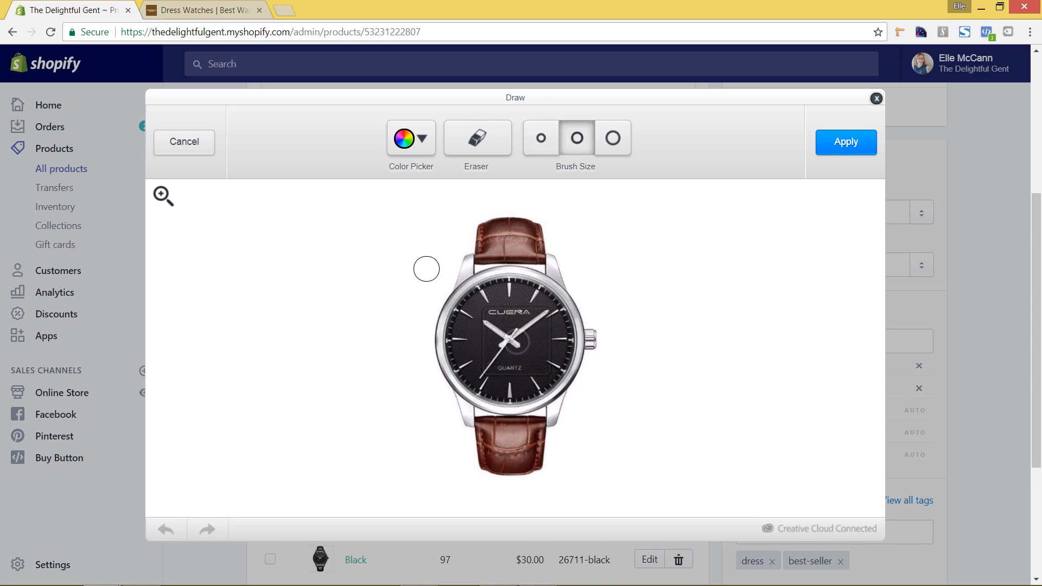
{"action": "mouse_move", "coordinate": [426, 268]}
{"action": "left_mouse_down"}
{"action": "mouse_move", "coordinate": [555, 344]}
{"action": "mouse_move", "coordinate": [584, 388]}
{"action": "mouse_move", "coordinate": [669, 428]}
{"action": "left_mouse_up"}
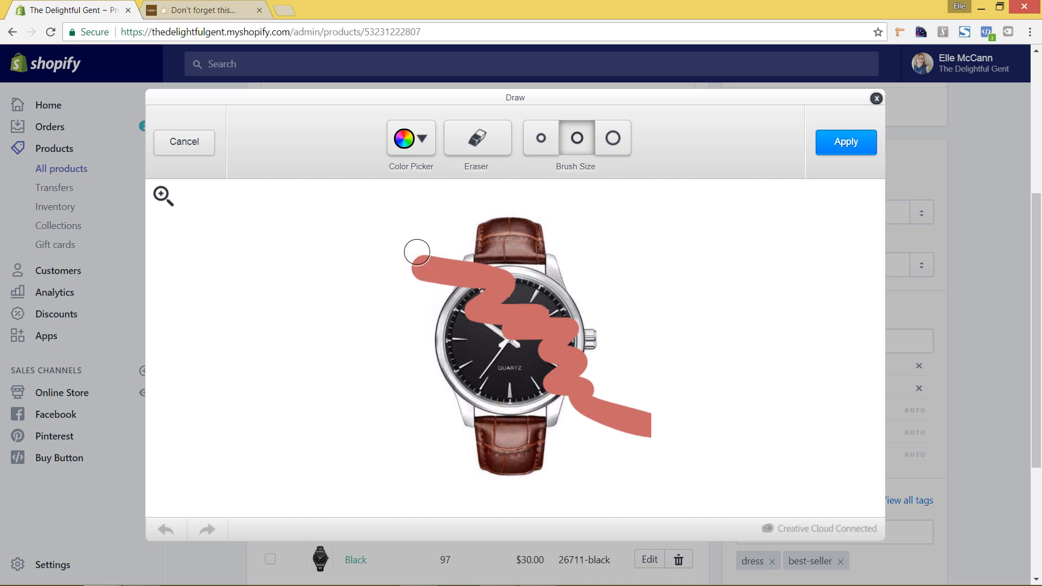
{"action": "left_click", "coordinate": [194, 151]}
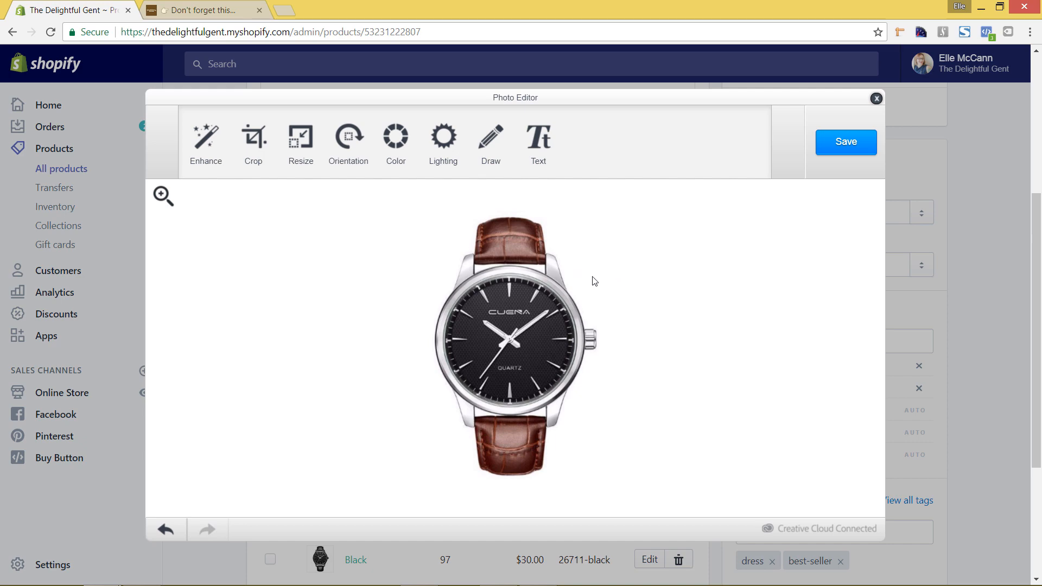
{"action": "left_click", "coordinate": [545, 154]}
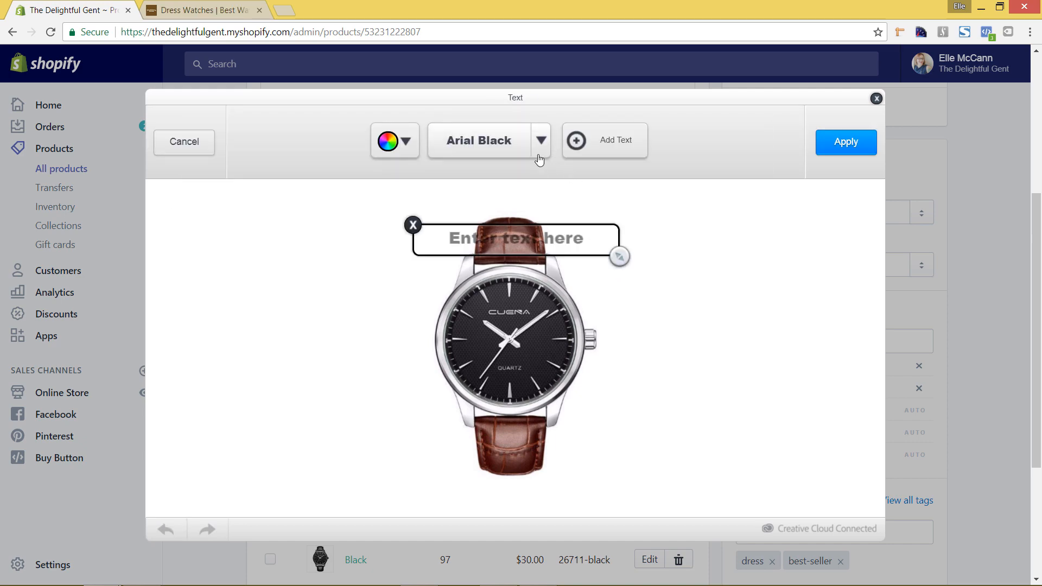
{"action": "left_click", "coordinate": [541, 140]}
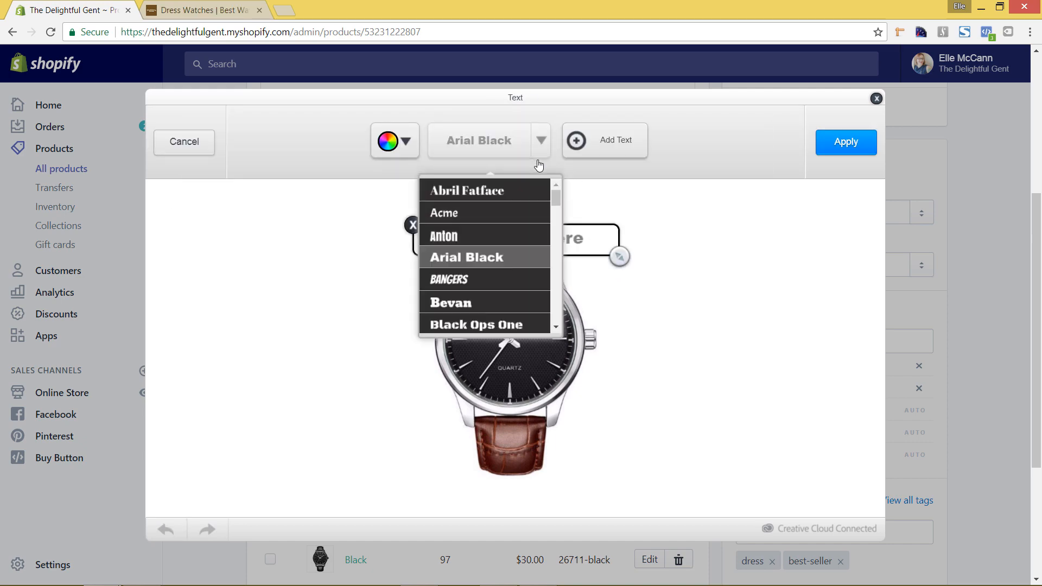
{"action": "left_click", "coordinate": [481, 279]}
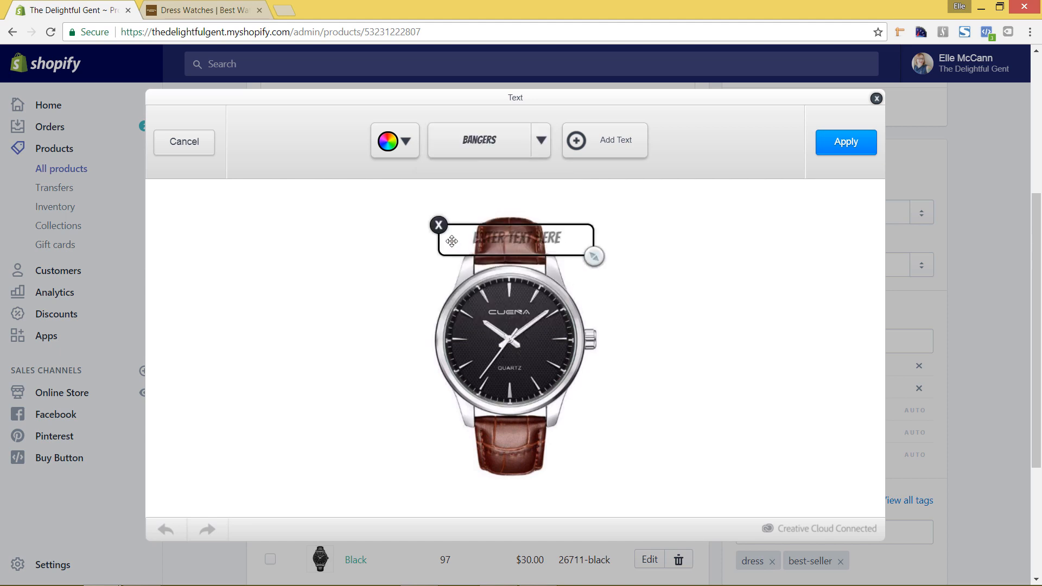
{"action": "left_click_drag", "start_coordinate": [463, 244], "coordinate": [328, 248]}
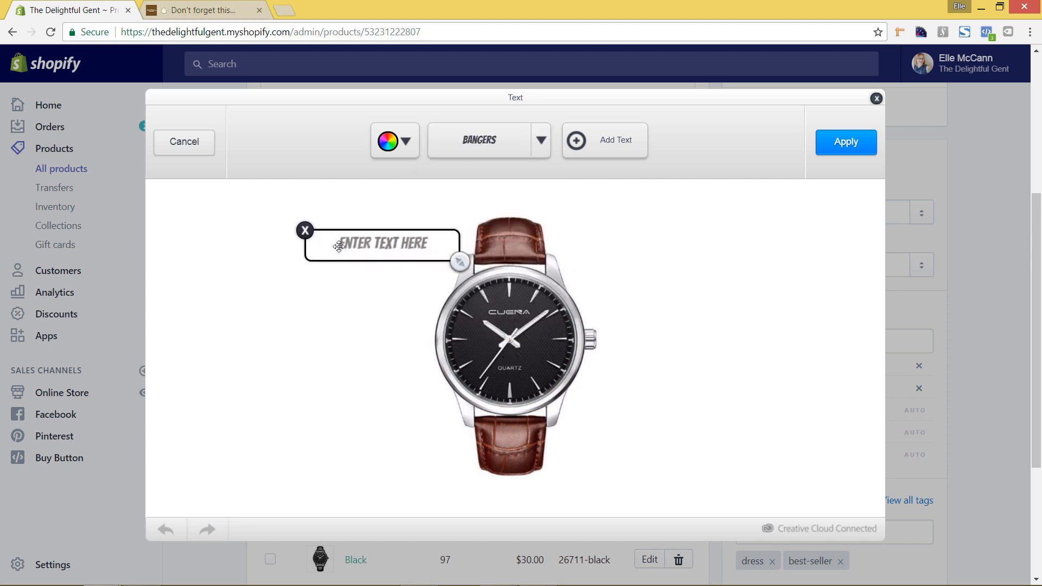
{"action": "left_click", "coordinate": [388, 244]}
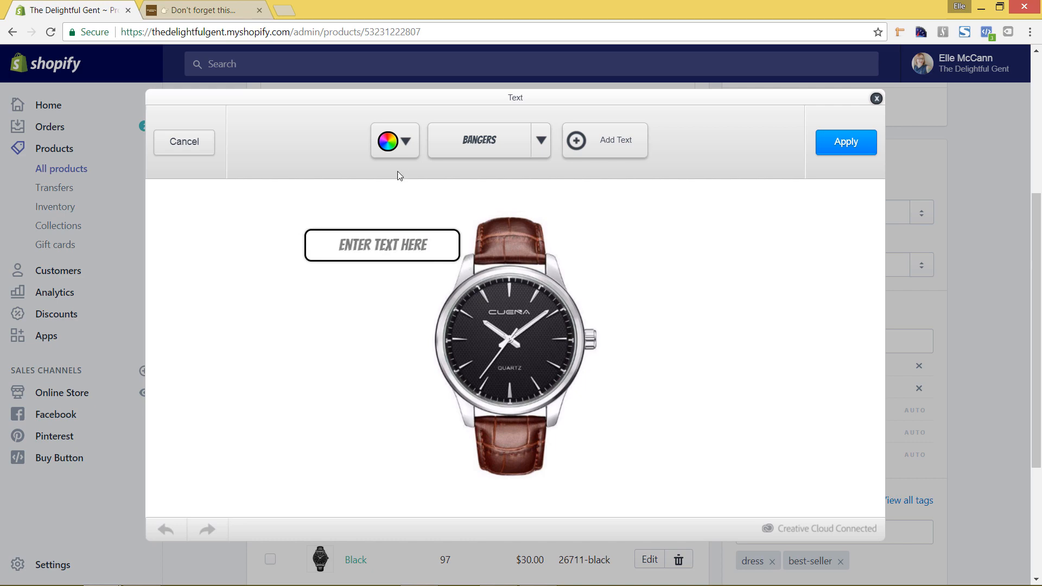
{"action": "triple_click", "coordinate": [384, 251]}
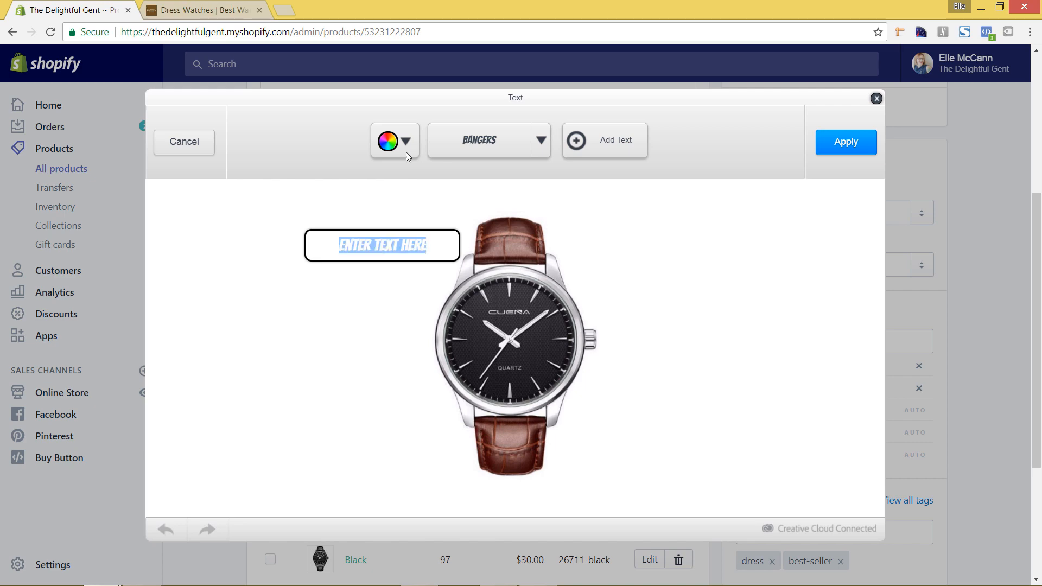
{"action": "left_click", "coordinate": [404, 143]}
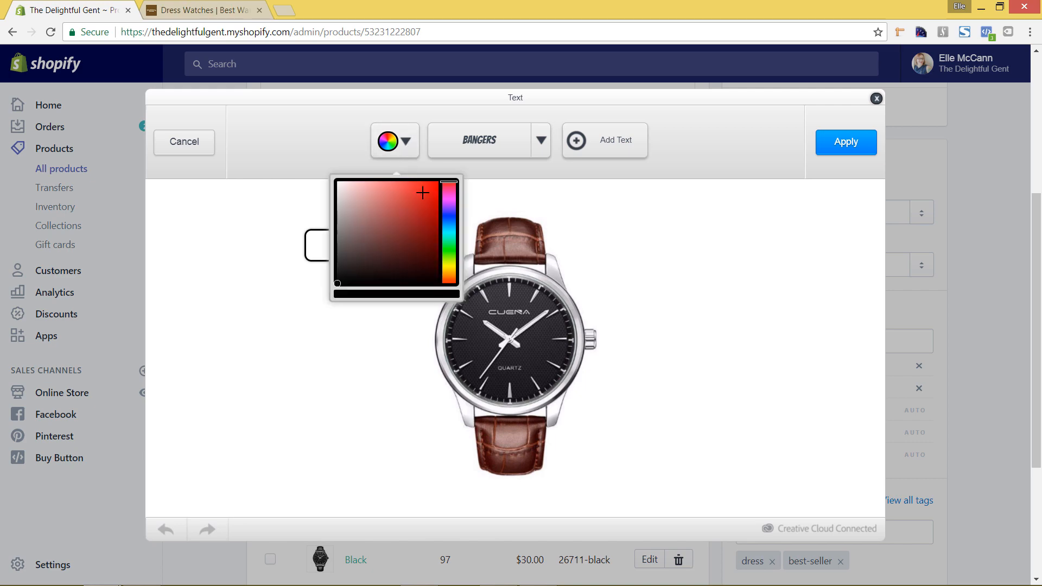
{"action": "left_click", "coordinate": [449, 211]}
{"action": "left_click", "coordinate": [579, 213]}
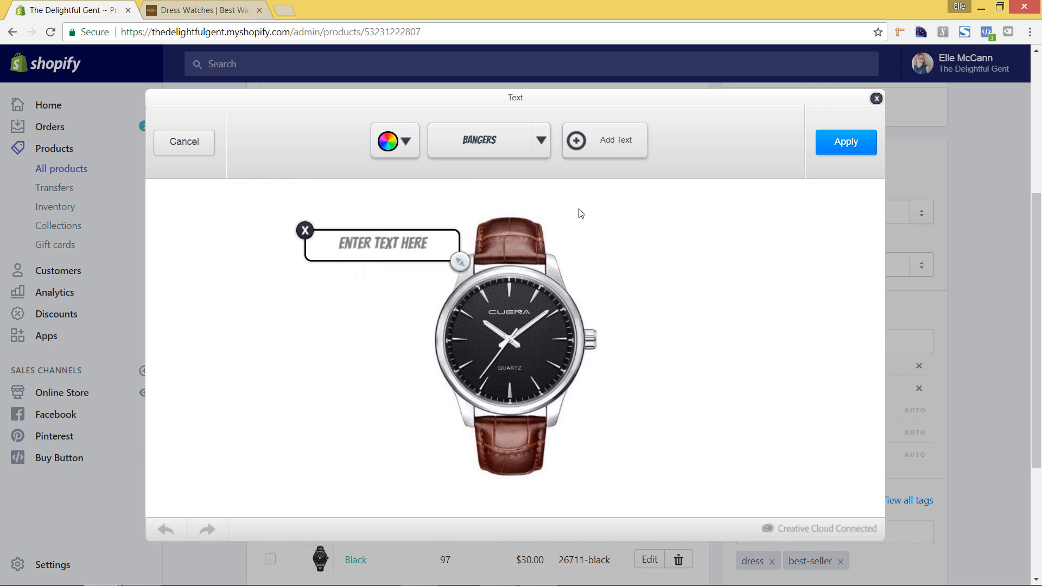
{"action": "double_click", "coordinate": [432, 242]}
{"action": "left_click", "coordinate": [430, 242]}
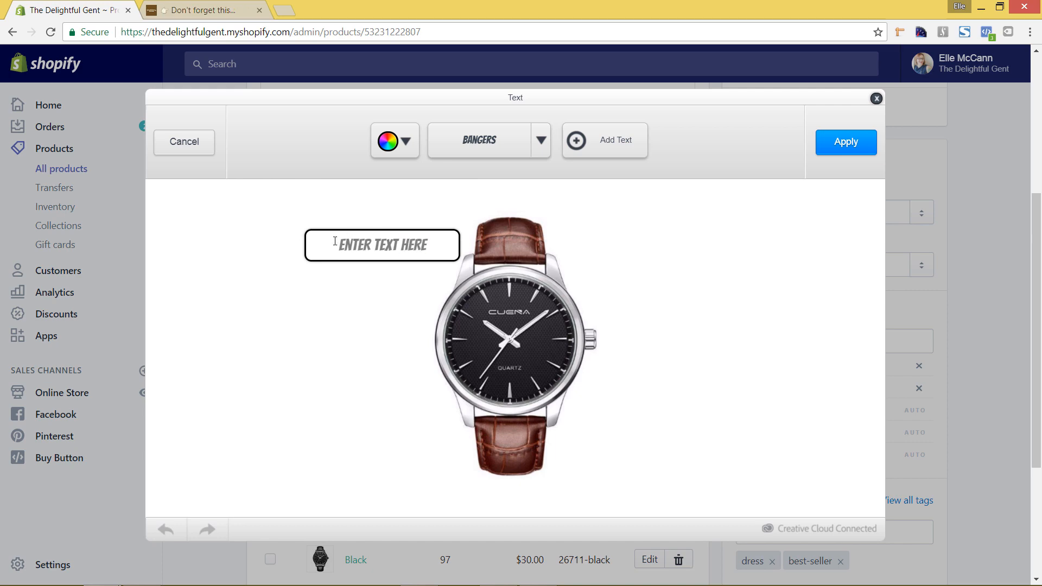
{"action": "left_click", "coordinate": [607, 142]}
{"action": "left_click", "coordinate": [439, 225]}
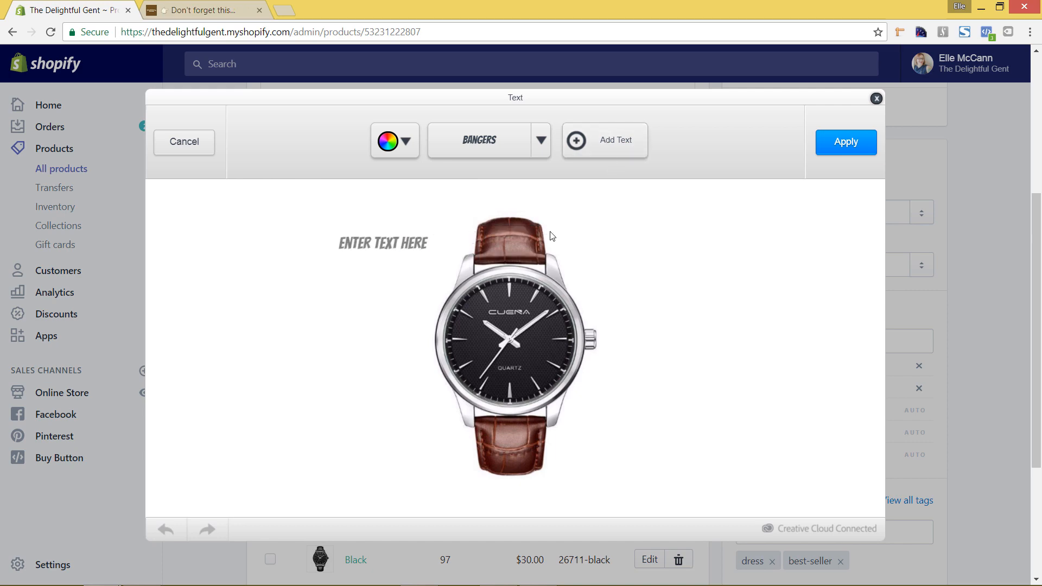
{"action": "left_click", "coordinate": [413, 244]}
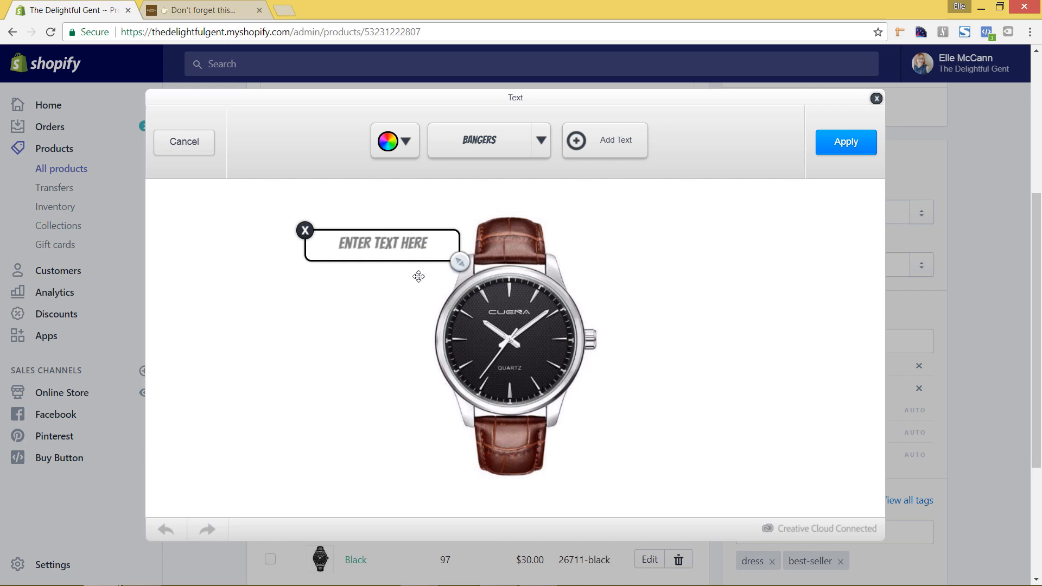
{"action": "left_click", "coordinate": [306, 231]}
{"action": "left_click", "coordinate": [197, 146]}
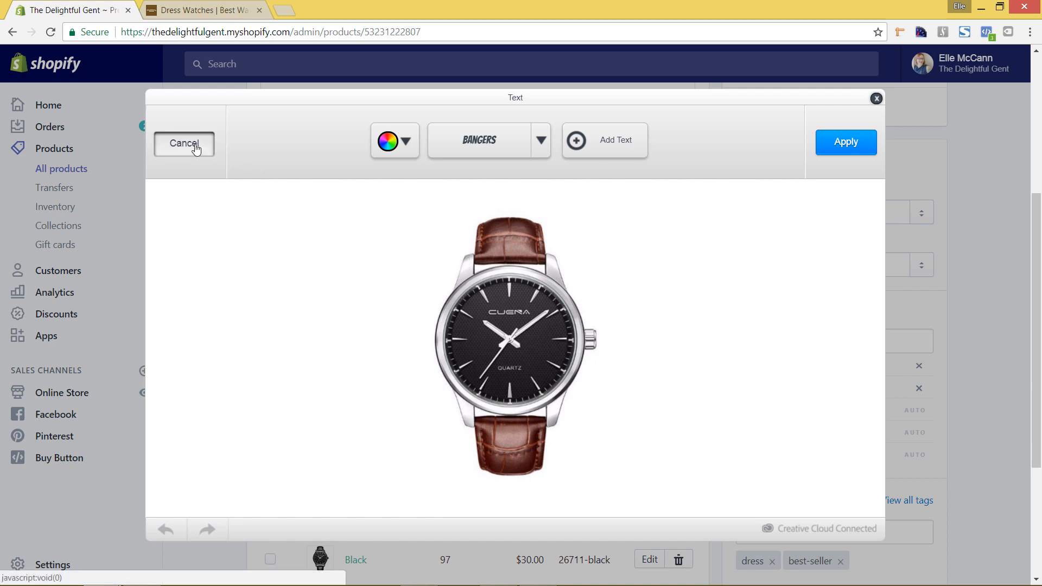